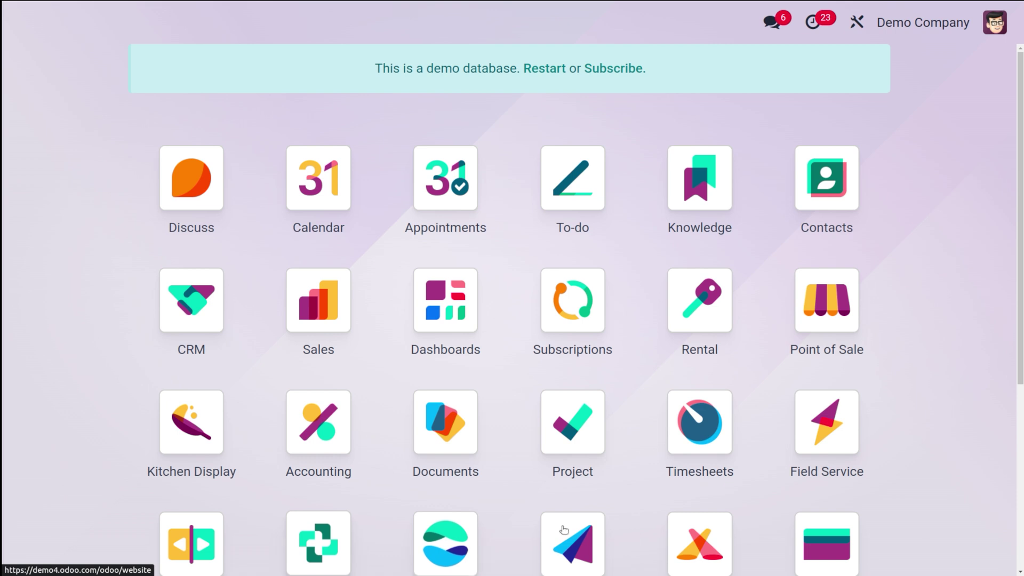
Step: Log out of the administrator account, sign in with the employee's saved login, and search apps for 'ti'
{"action": "left_click", "coordinate": [997, 24]}
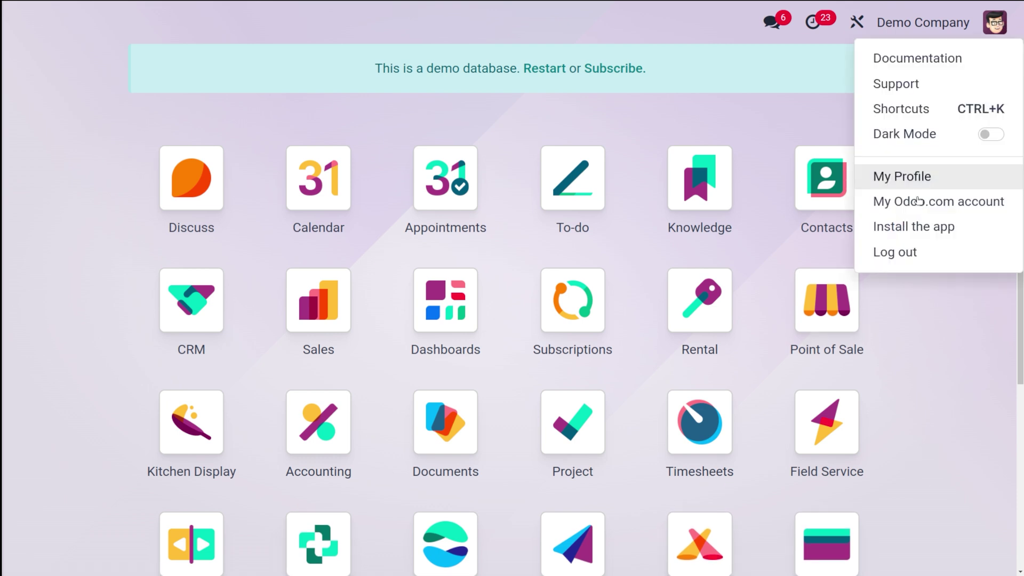
{"action": "left_click", "coordinate": [893, 256]}
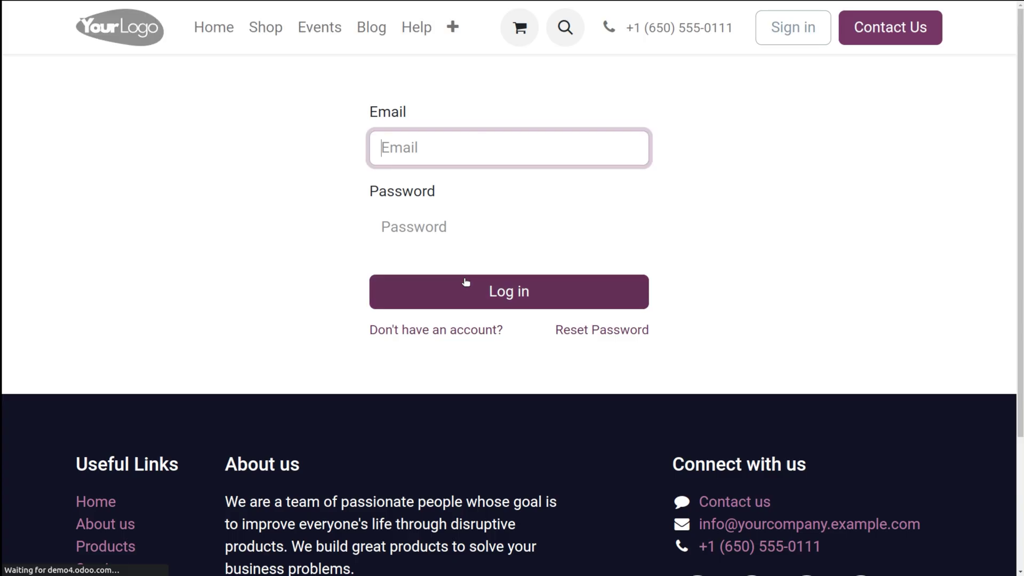
{"action": "double_click", "coordinate": [436, 152]}
{"action": "key", "text": "BackSpace"}
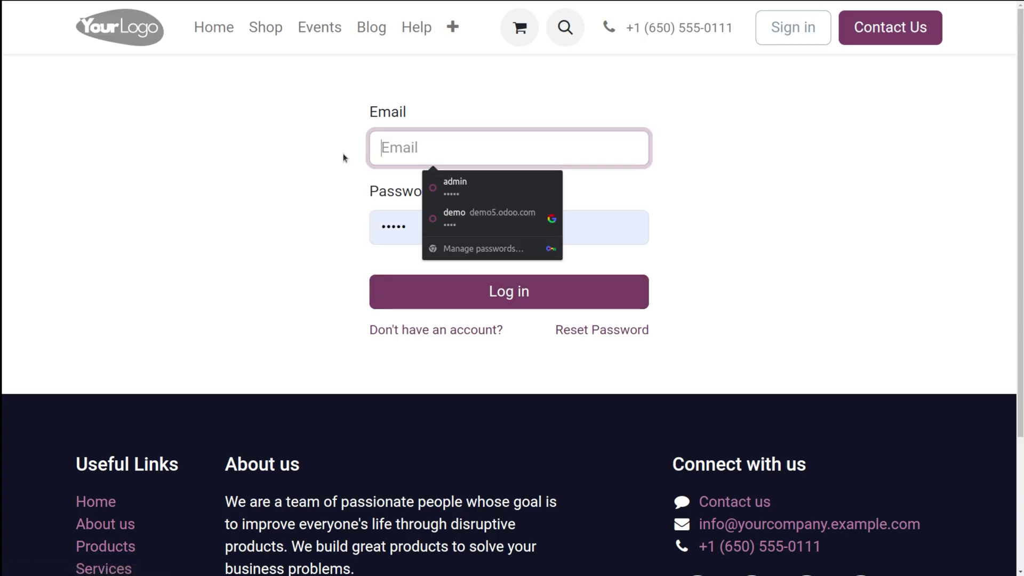
{"action": "type", "text": "demo"}
{"action": "key", "text": "Down"}
{"action": "key", "text": "Return"}
{"action": "left_click", "coordinate": [501, 299]}
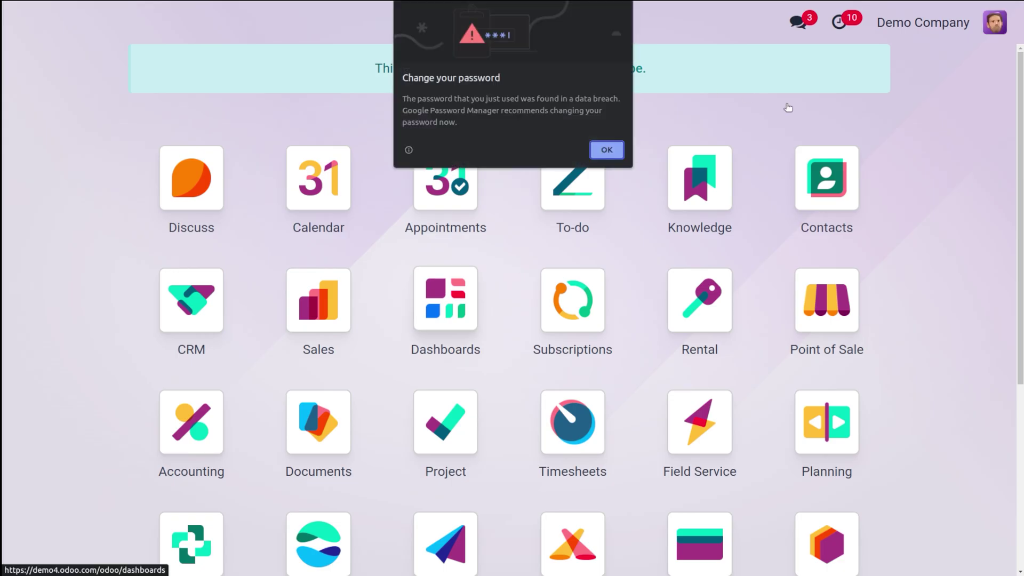
{"action": "left_click", "coordinate": [601, 151]}
{"action": "type", "text": "ti"}
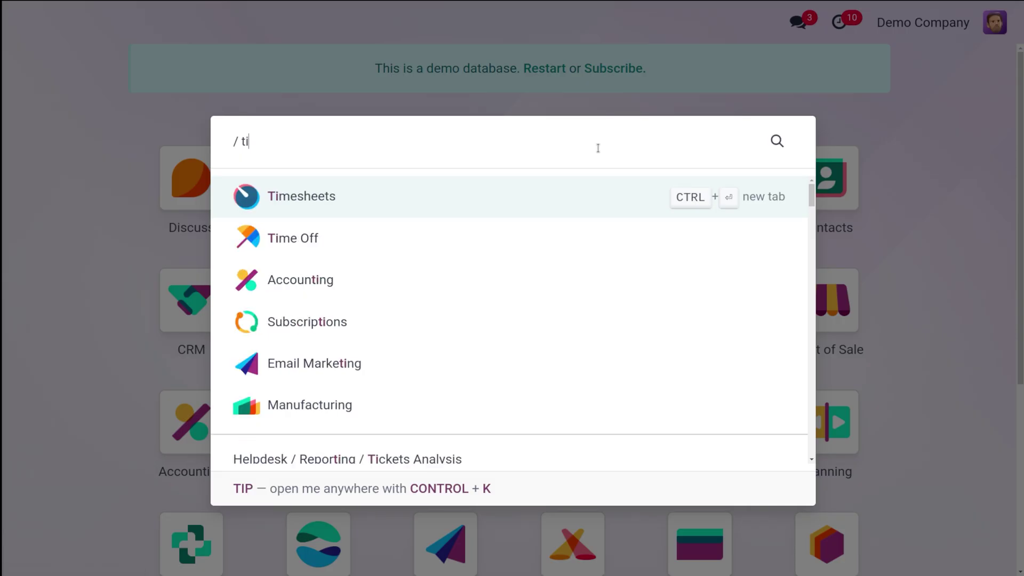
Step: Open Time Off and start a new request from My Time > My Time Off
{"action": "left_click", "coordinate": [399, 230]}
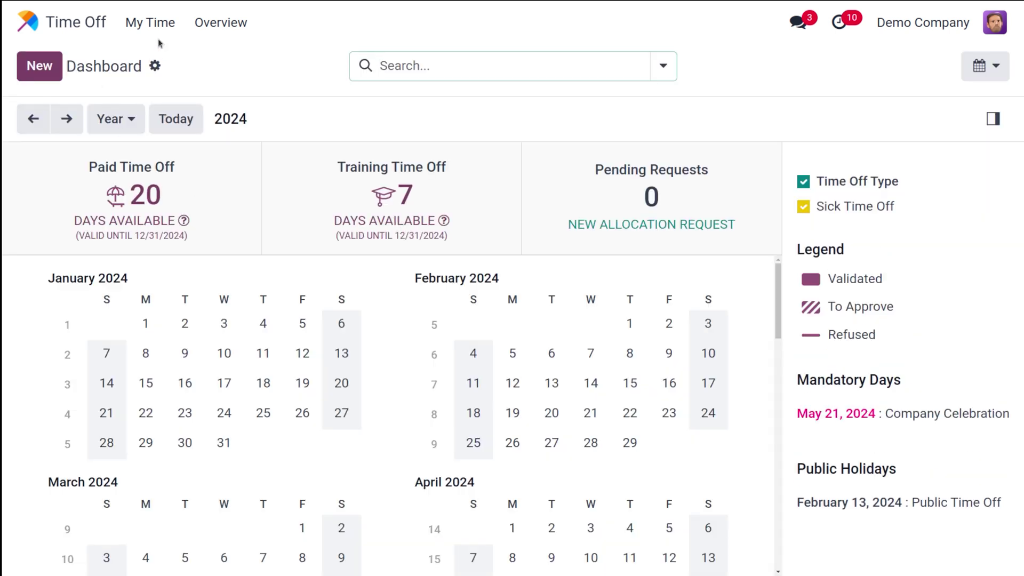
{"action": "left_click", "coordinate": [33, 72]}
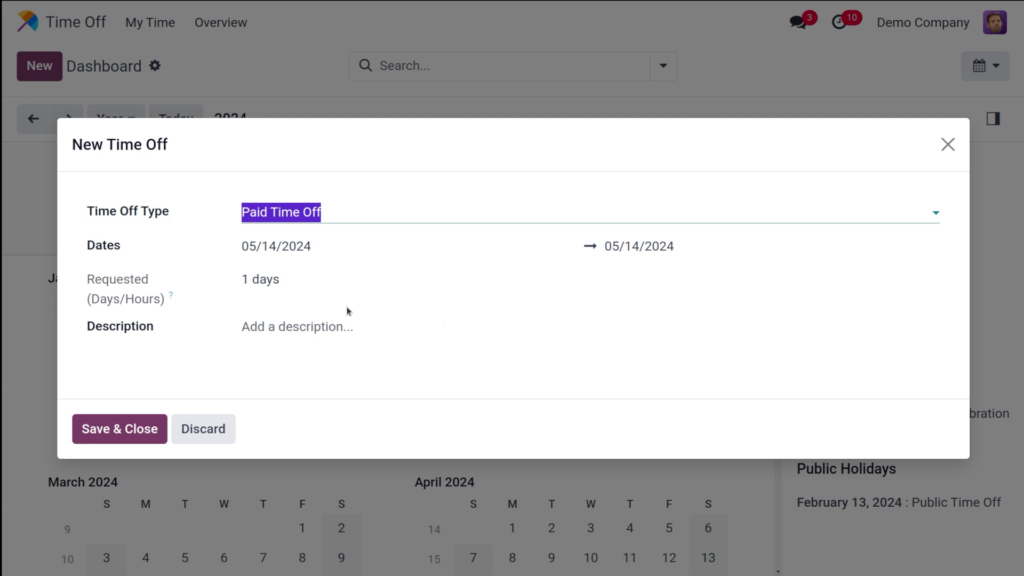
{"action": "left_click", "coordinate": [947, 144]}
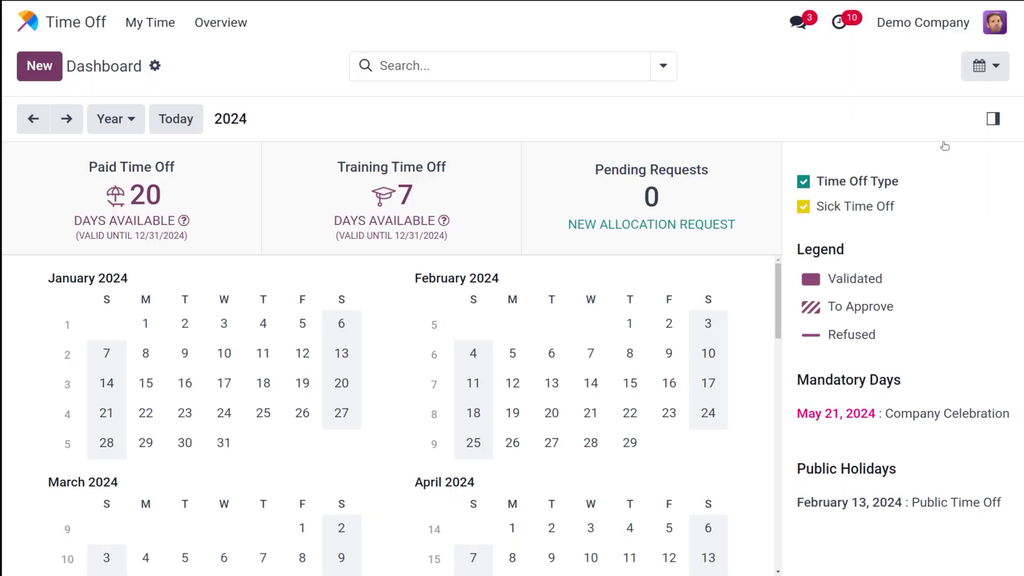
{"action": "left_click", "coordinate": [155, 33]}
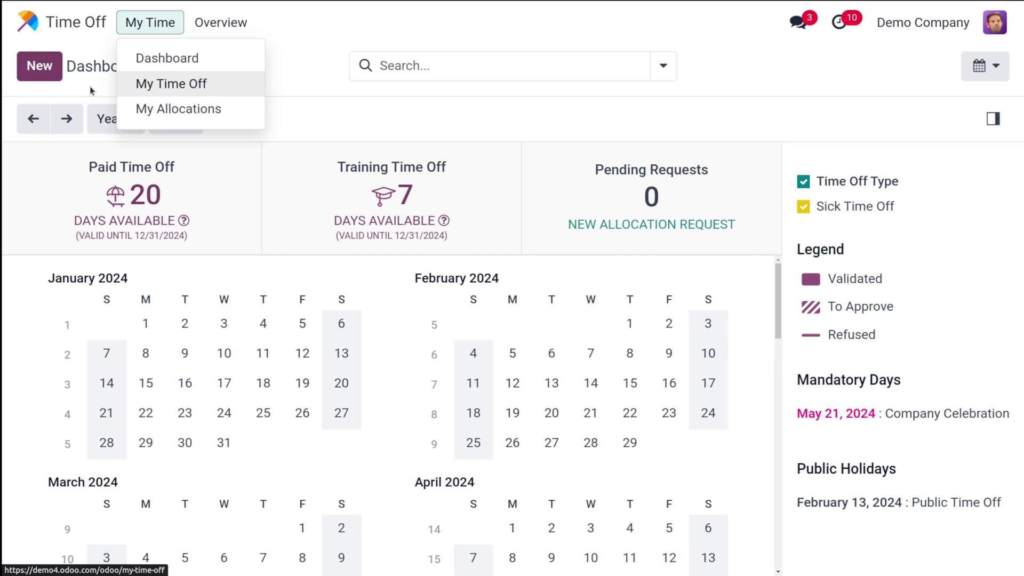
{"action": "left_click", "coordinate": [171, 76]}
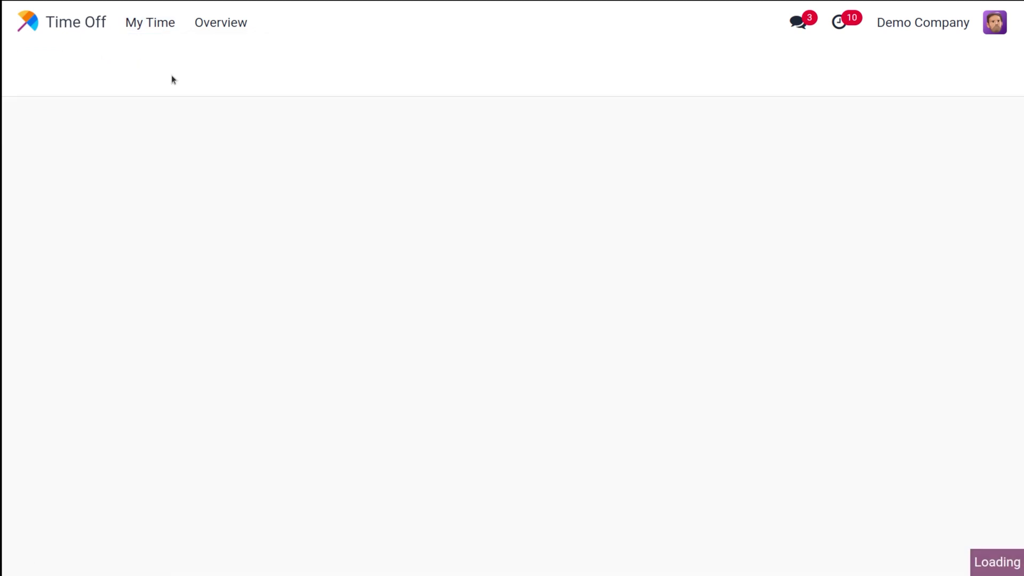
{"action": "left_click", "coordinate": [39, 66]}
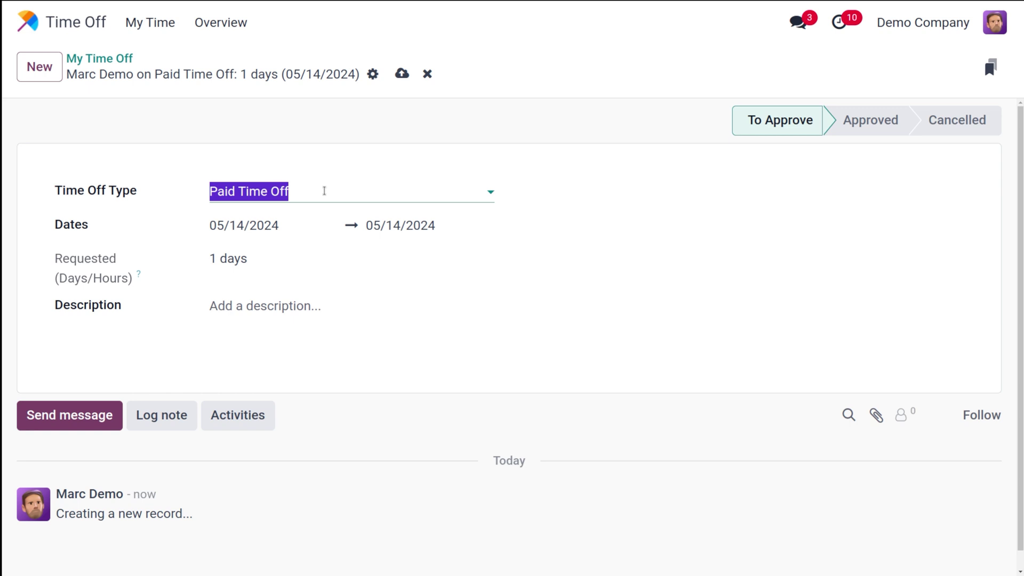
Step: Keep Paid Time Off as the type and set both start and end dates to May 16
{"action": "left_click", "coordinate": [324, 190]}
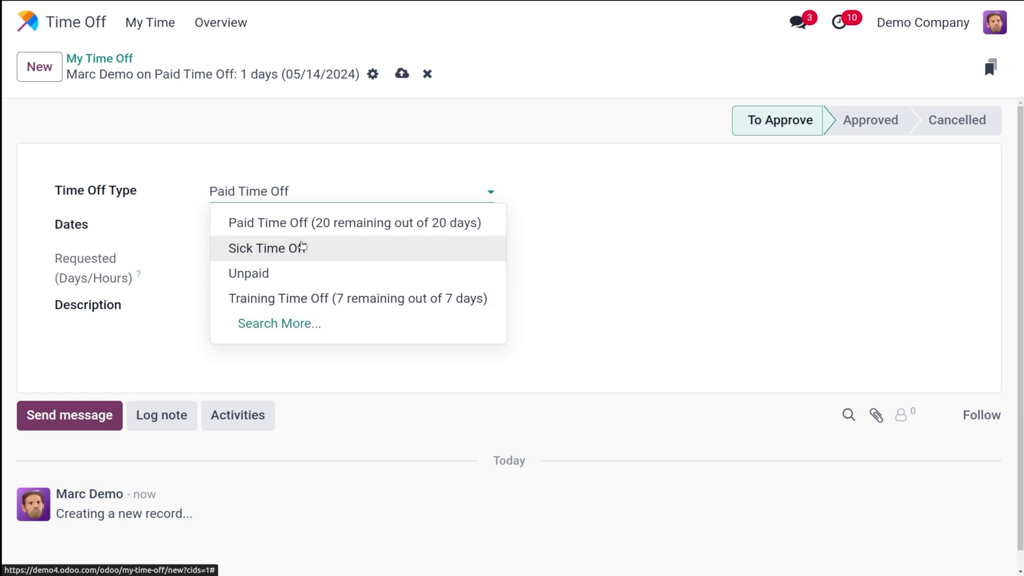
{"action": "left_click", "coordinate": [289, 223]}
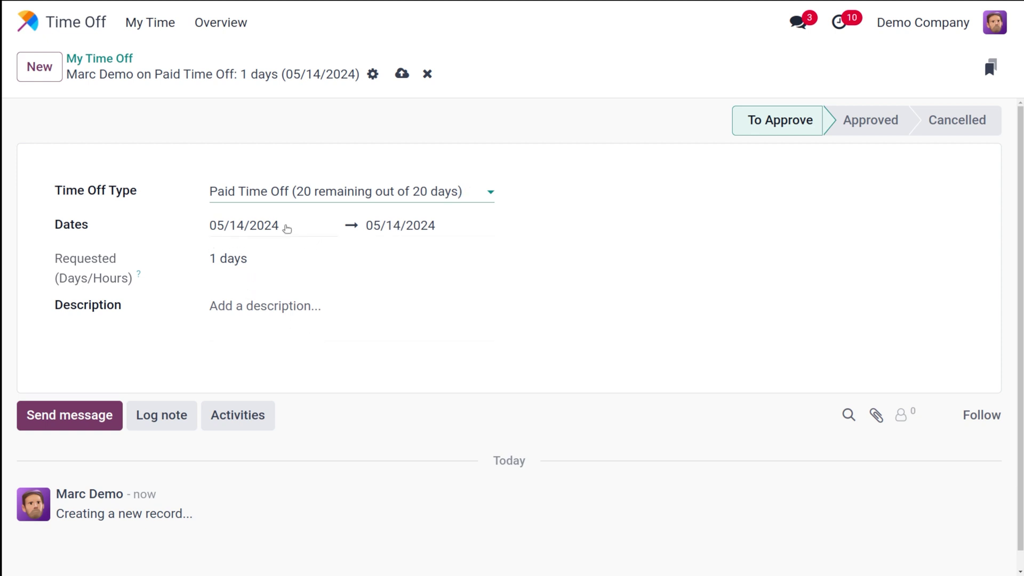
{"action": "left_click", "coordinate": [292, 225]}
{"action": "left_click", "coordinate": [232, 455]}
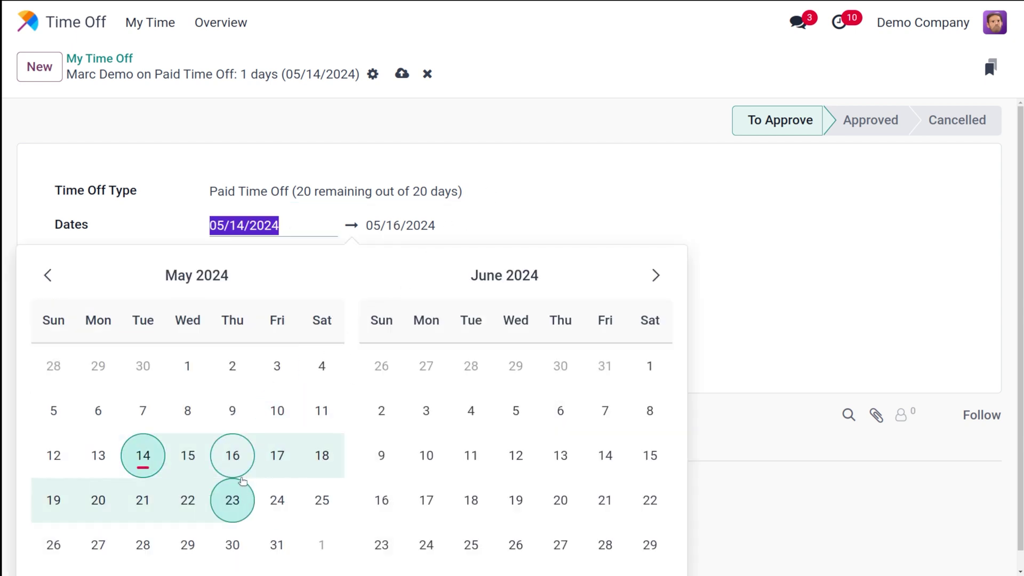
{"action": "left_click", "coordinate": [243, 460]}
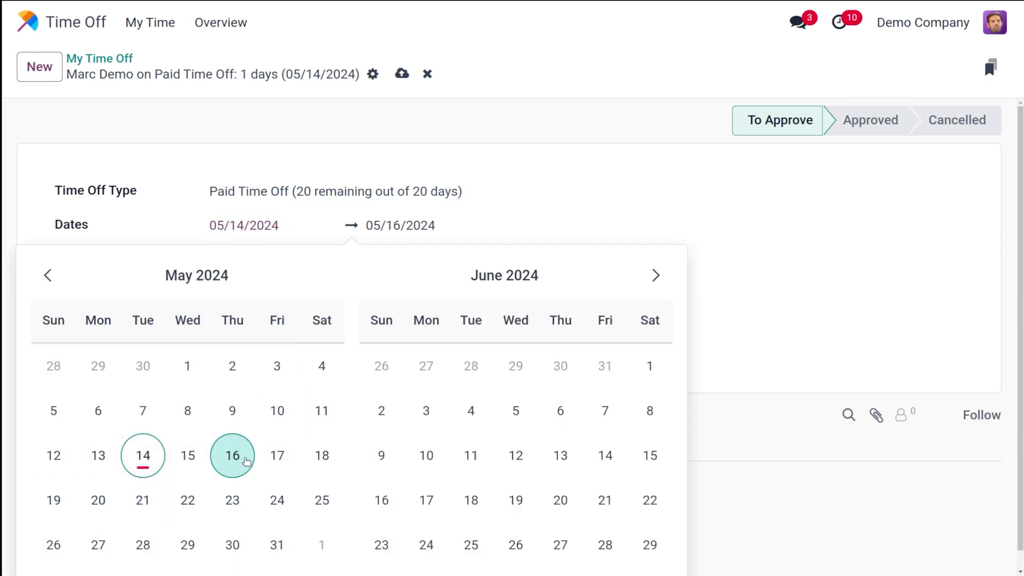
{"action": "left_click", "coordinate": [580, 198]}
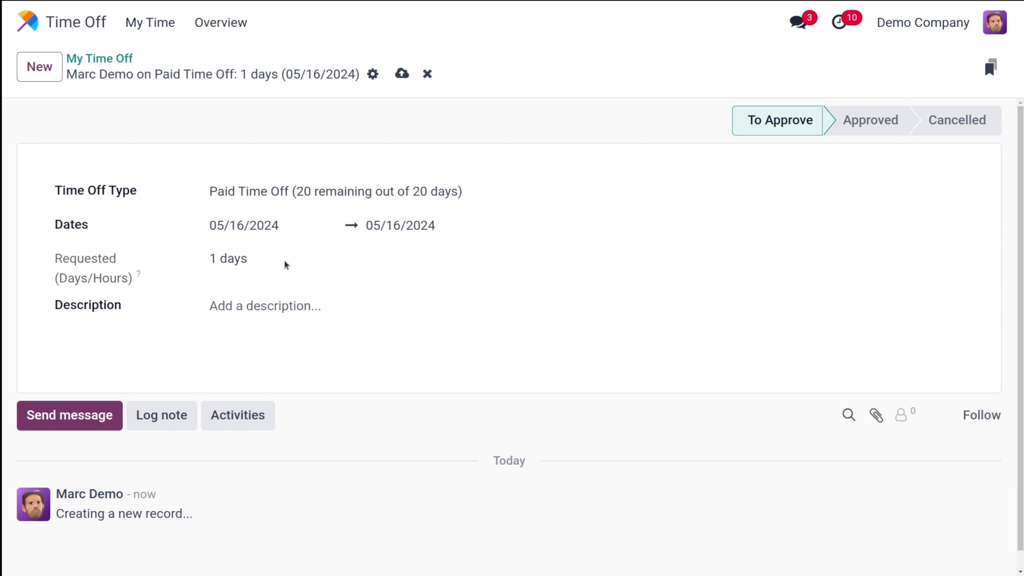
{"action": "left_click", "coordinate": [247, 303]}
Step: Save the 05/16/2024 request, check it under May 2024 in My Time Off, then log out
{"action": "left_click", "coordinate": [402, 74]}
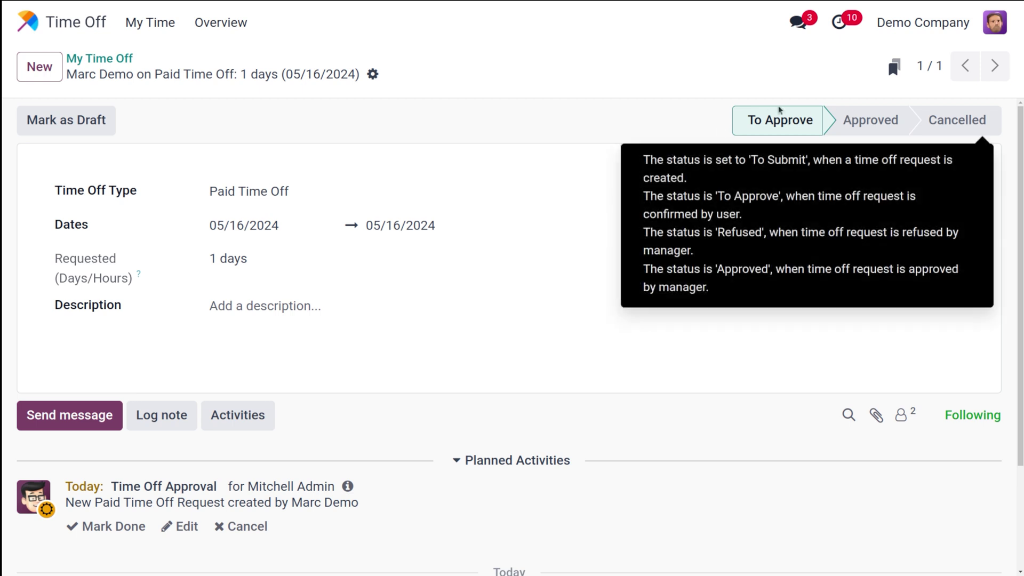
{"action": "mouse_move", "coordinate": [766, 112]}
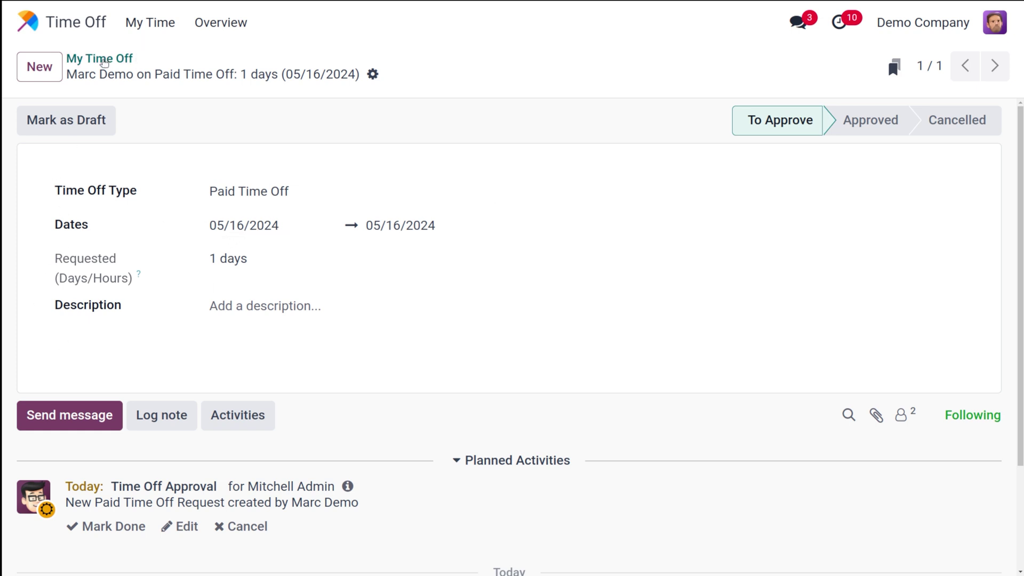
{"action": "left_click", "coordinate": [104, 62]}
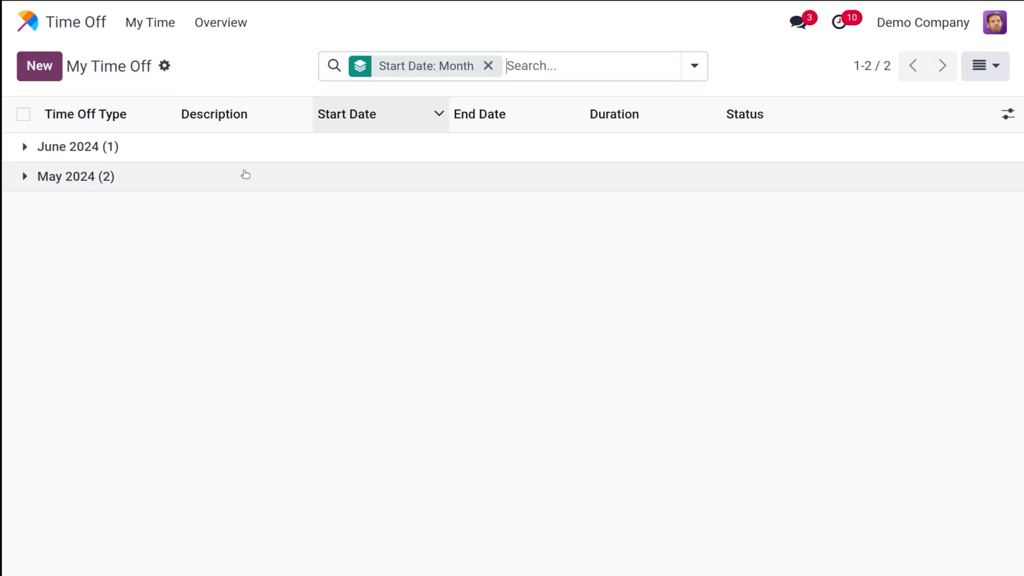
{"action": "left_click", "coordinate": [25, 176]}
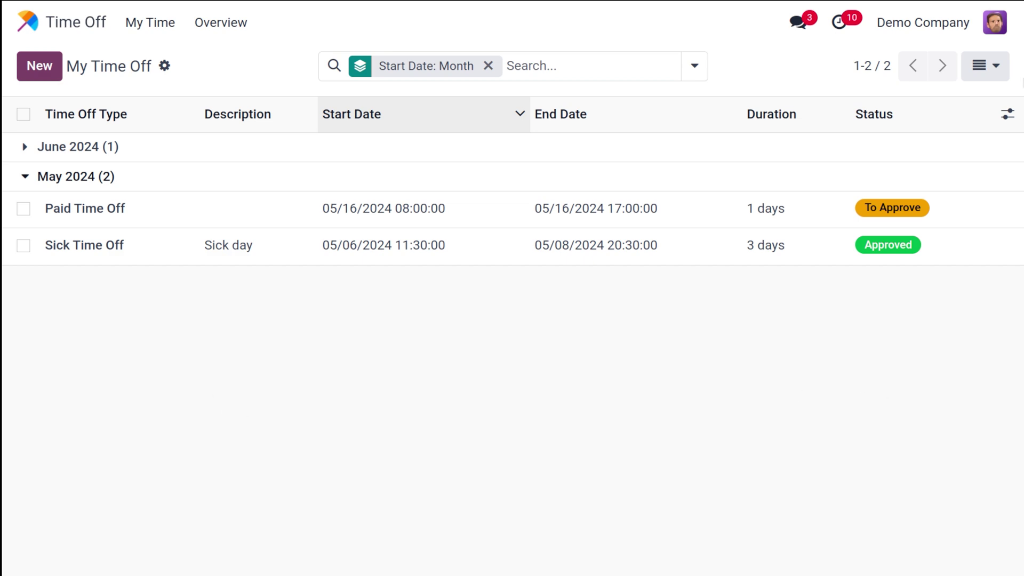
{"action": "left_click", "coordinate": [994, 22]}
{"action": "left_click", "coordinate": [923, 251]}
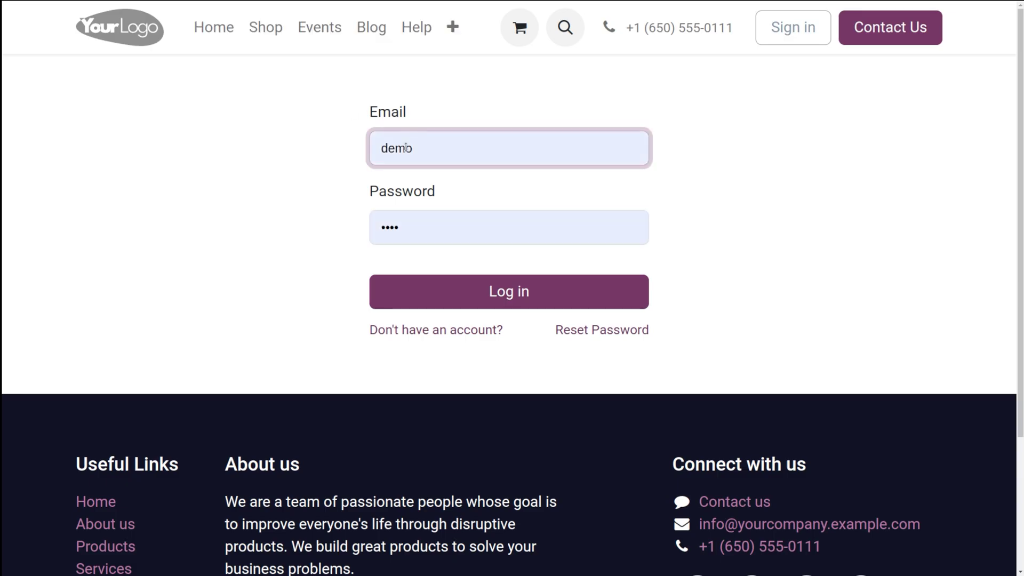
Step: Sign in with the administrator's saved login and open the Time Off app
{"action": "left_click", "coordinate": [427, 149]}
{"action": "left_click", "coordinate": [486, 231]}
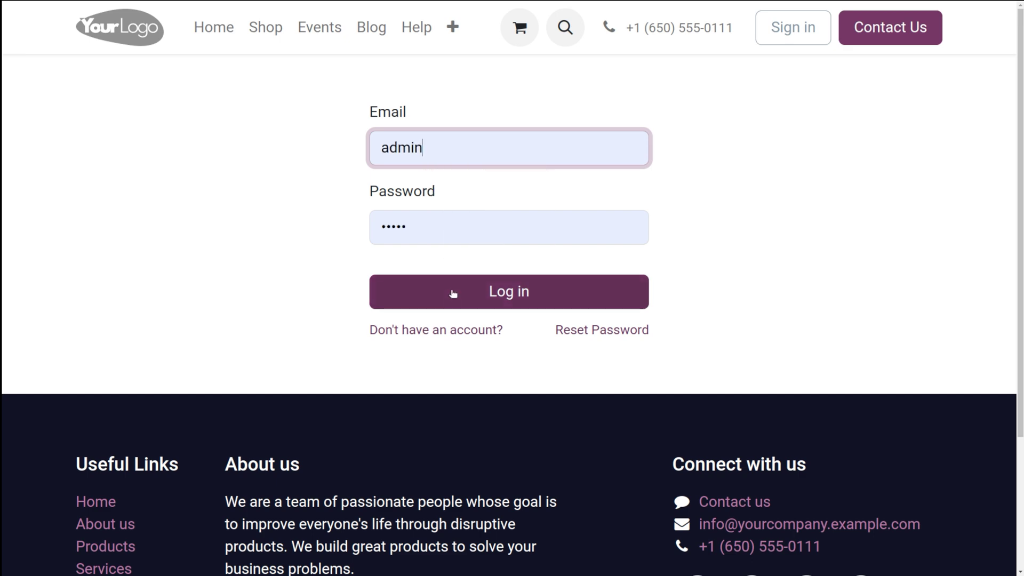
{"action": "left_click", "coordinate": [450, 292]}
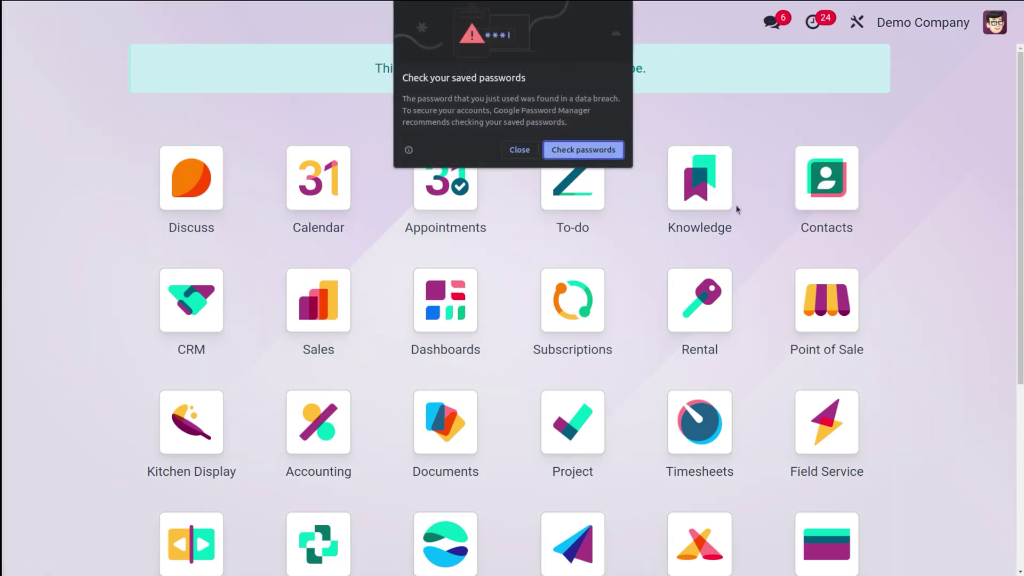
{"action": "left_click", "coordinate": [520, 150]}
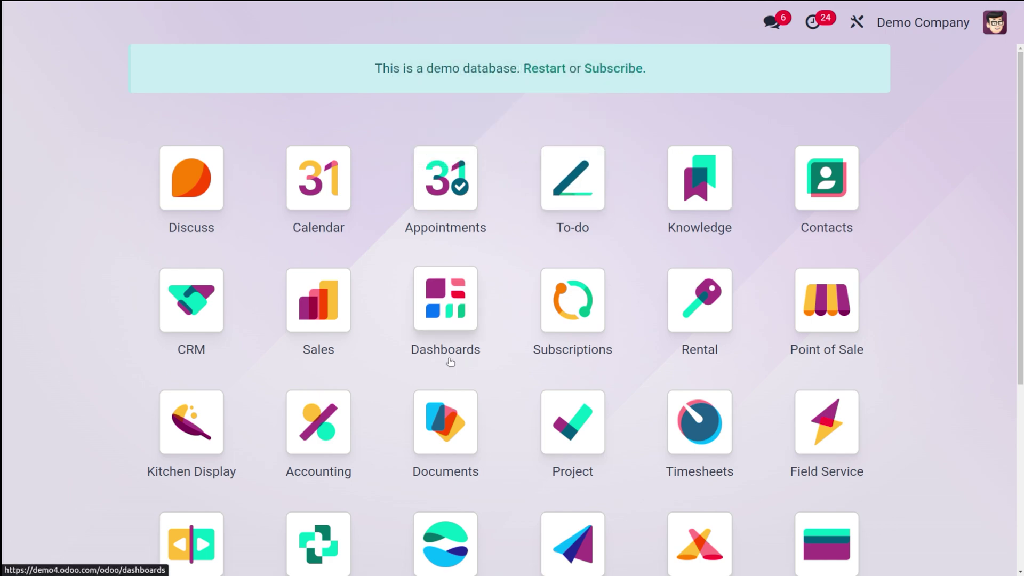
{"action": "type", "text": "ti"}
{"action": "left_click", "coordinate": [291, 238]}
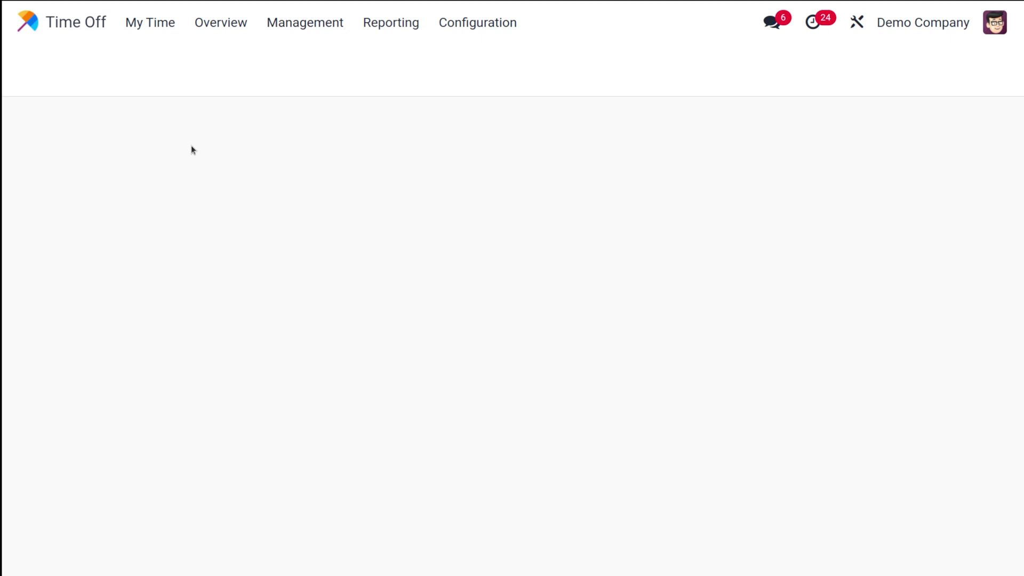
Step: Review My Time Off and My Allocations, then open Management > Time Off awaiting approval
{"action": "left_click", "coordinate": [152, 27]}
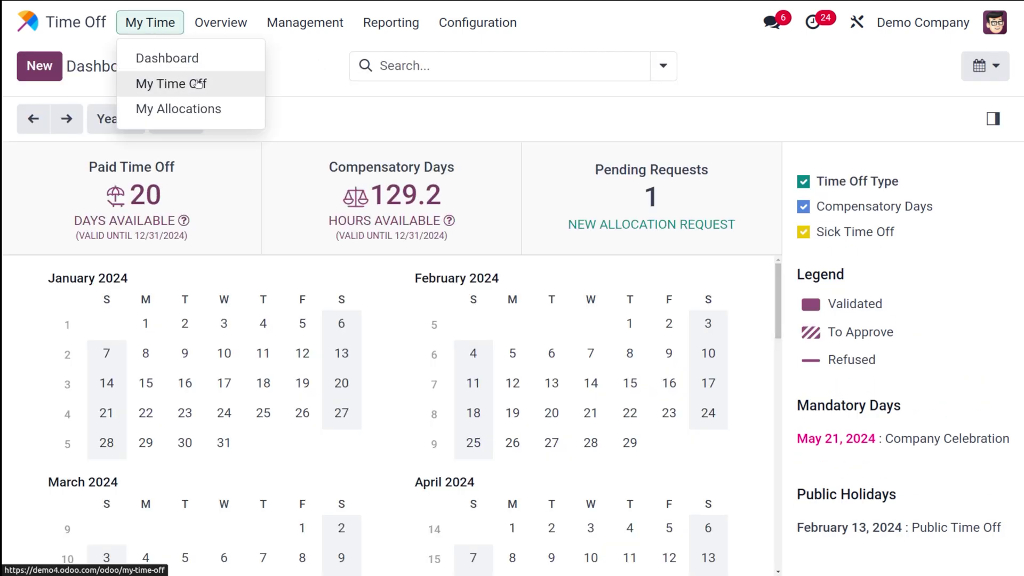
{"action": "left_click", "coordinate": [198, 83]}
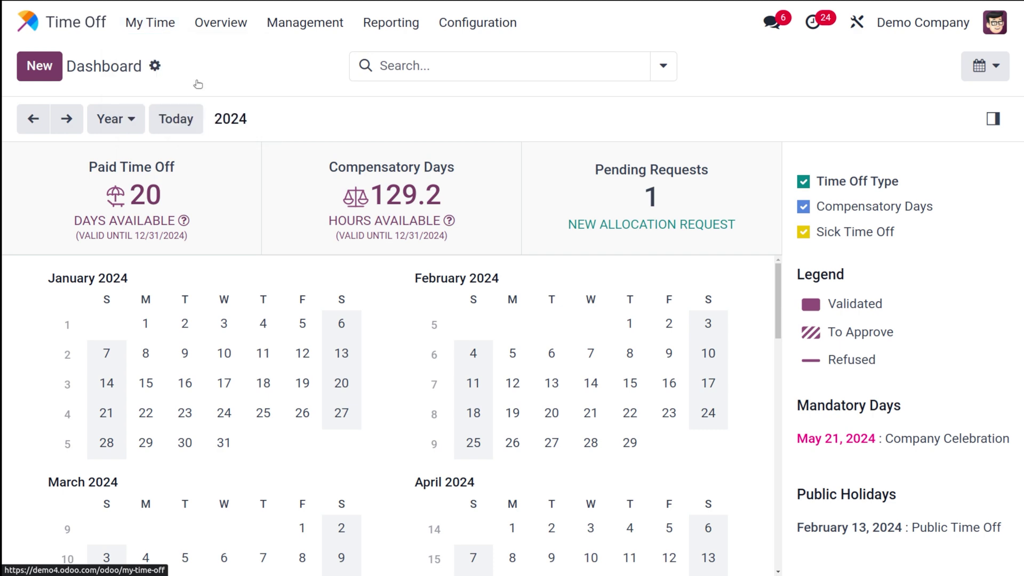
{"action": "left_click", "coordinate": [160, 27]}
{"action": "left_click", "coordinate": [165, 107]}
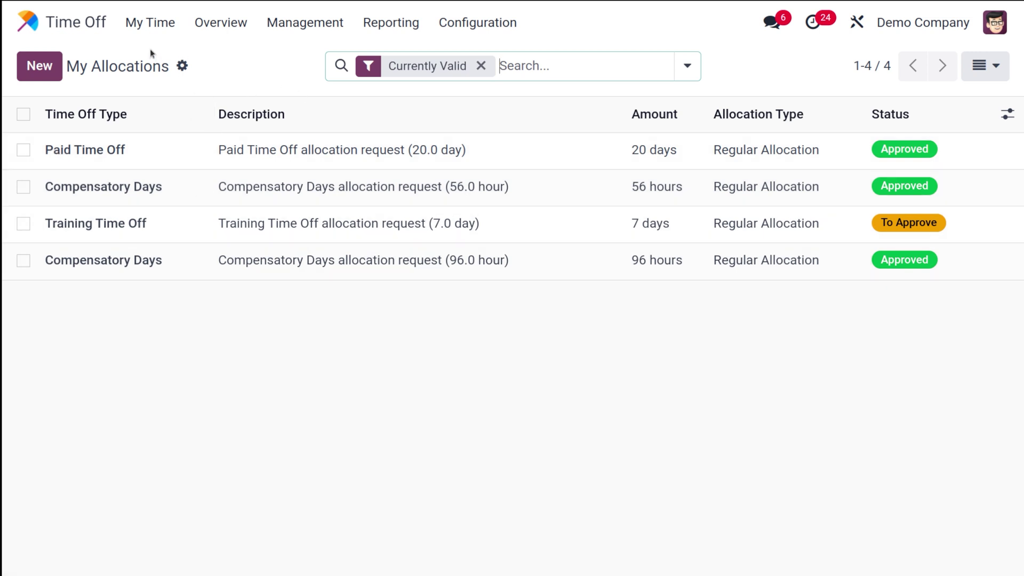
{"action": "left_click", "coordinate": [391, 22]}
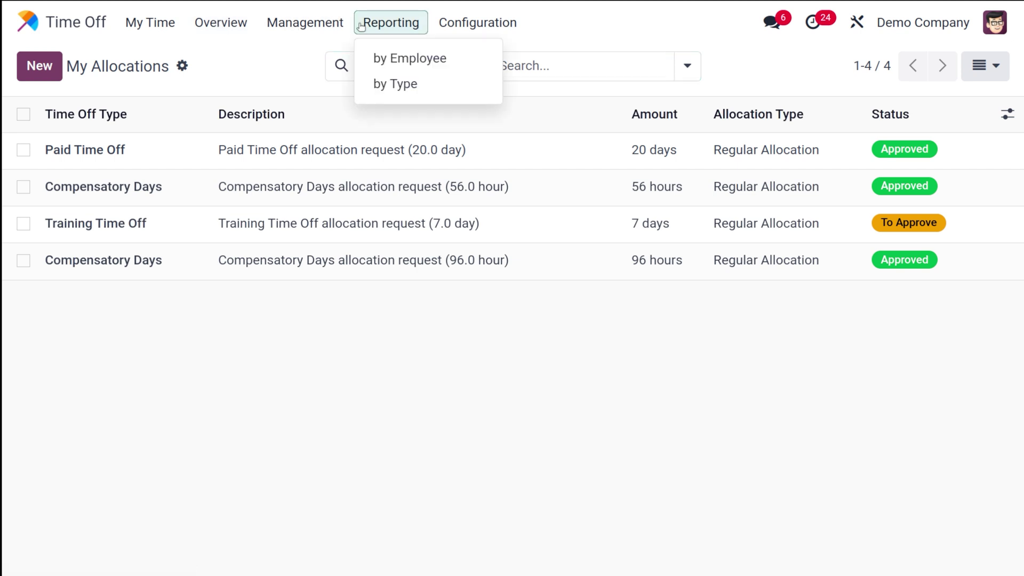
{"action": "left_click", "coordinate": [323, 26]}
{"action": "left_click", "coordinate": [297, 57]}
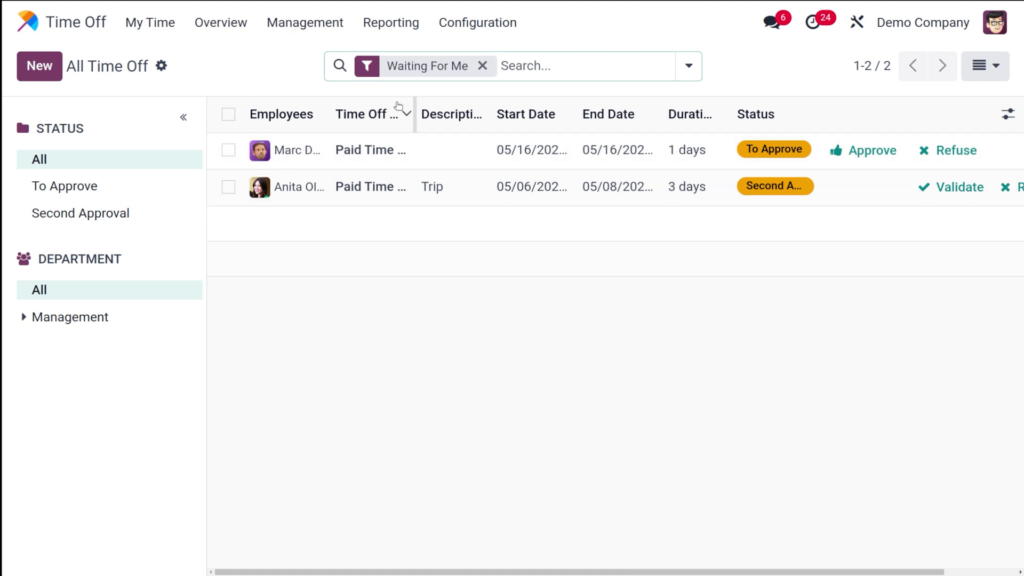
Step: Approve and then validate the one-day 05/16 Paid Time Off request
{"action": "left_click", "coordinate": [327, 27]}
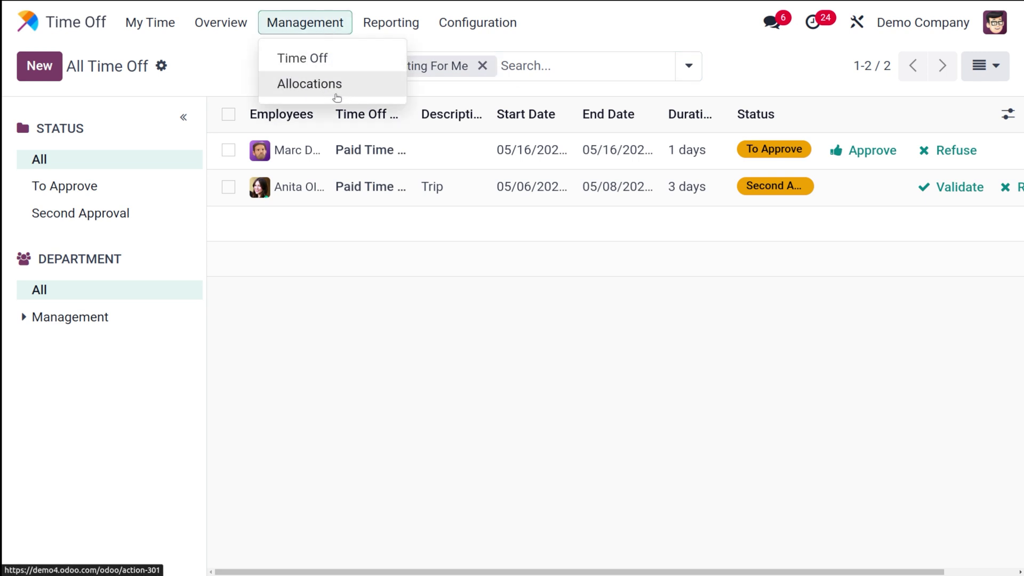
{"action": "left_click", "coordinate": [451, 342]}
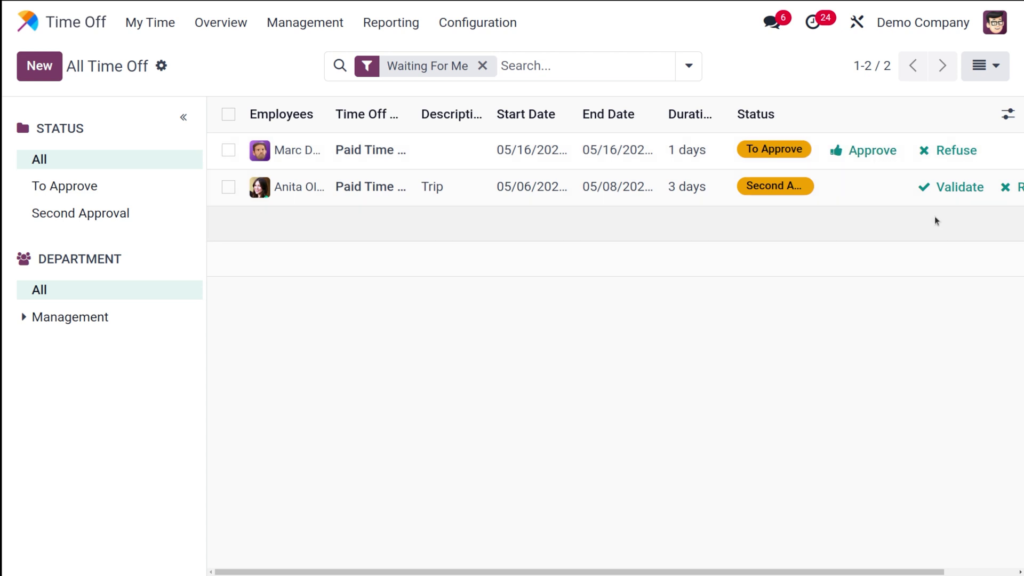
{"action": "left_click", "coordinate": [855, 150]}
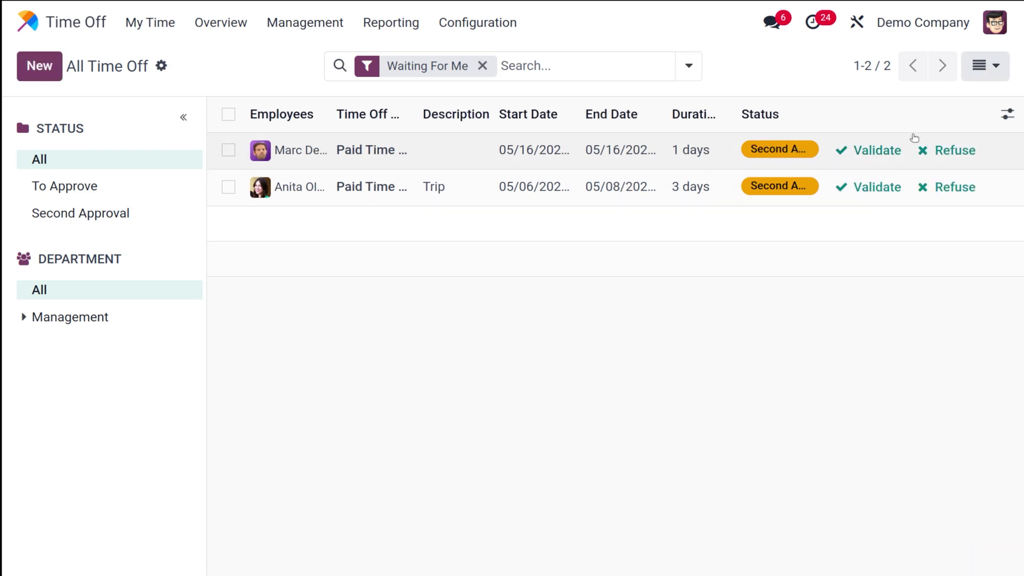
{"action": "left_click", "coordinate": [878, 154]}
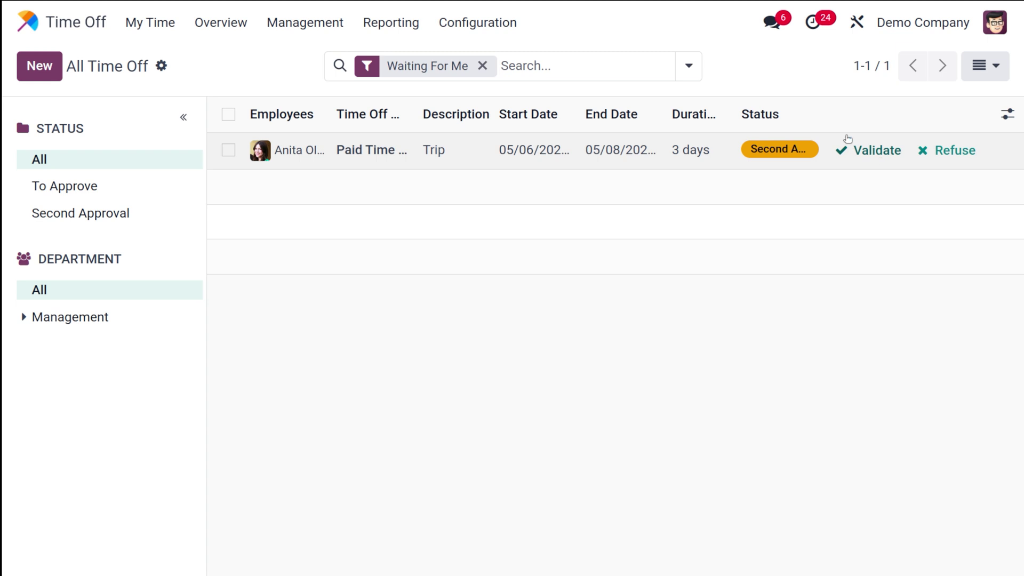
Step: Log out of the admin account and sign in with the employee's saved credentials
{"action": "left_click", "coordinate": [994, 26]}
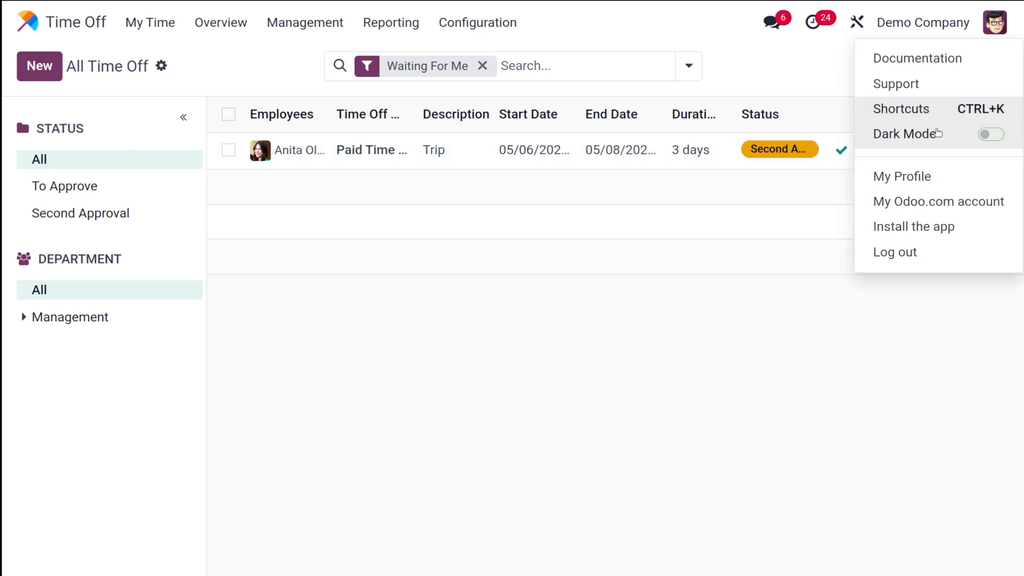
{"action": "left_click", "coordinate": [920, 249]}
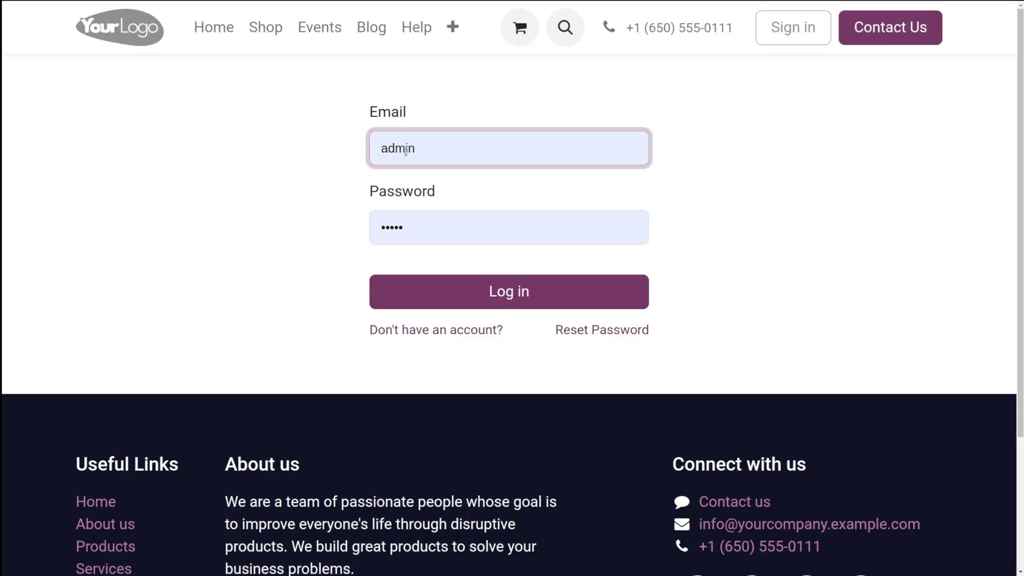
{"action": "left_click", "coordinate": [406, 149]}
{"action": "left_click", "coordinate": [452, 228]}
{"action": "left_click", "coordinate": [448, 295]}
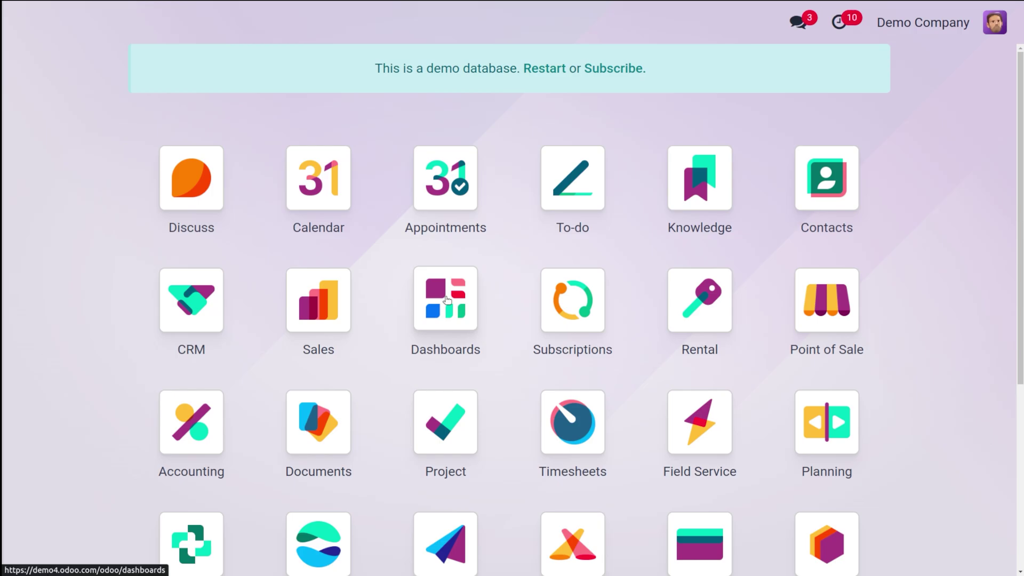
{"action": "left_click", "coordinate": [604, 154]}
Step: Open My Time Off, confirm the May 2024 Paid Time Off shows Approved, then view Overview
{"action": "type", "text": "t"}
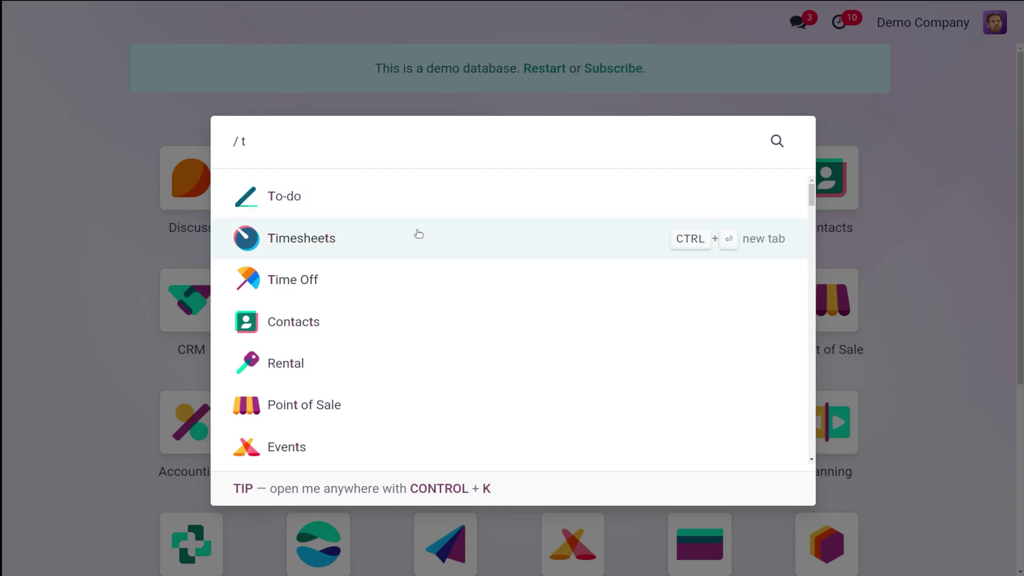
{"action": "left_click", "coordinate": [324, 295]}
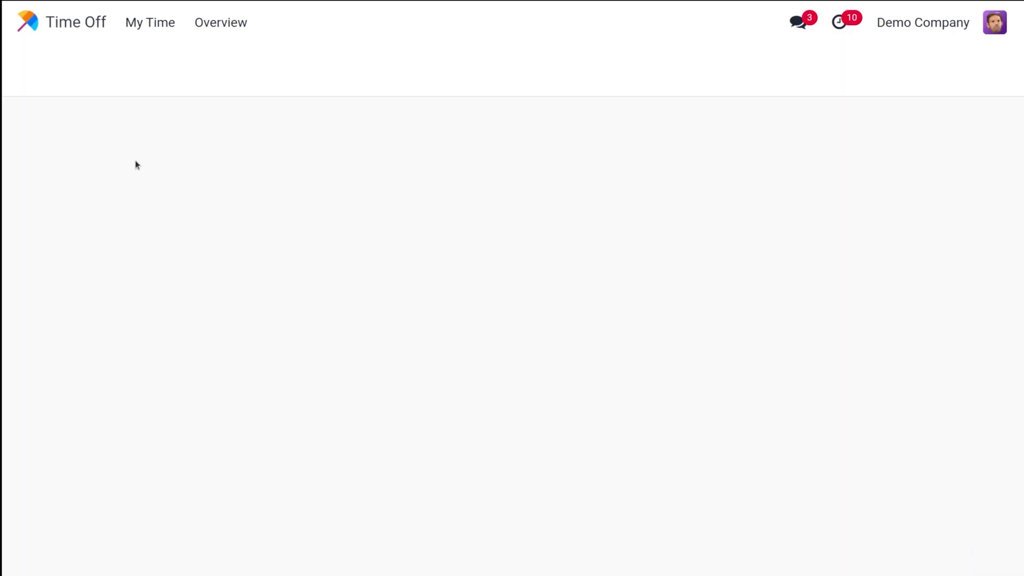
{"action": "left_click", "coordinate": [145, 31]}
{"action": "left_click", "coordinate": [171, 85]}
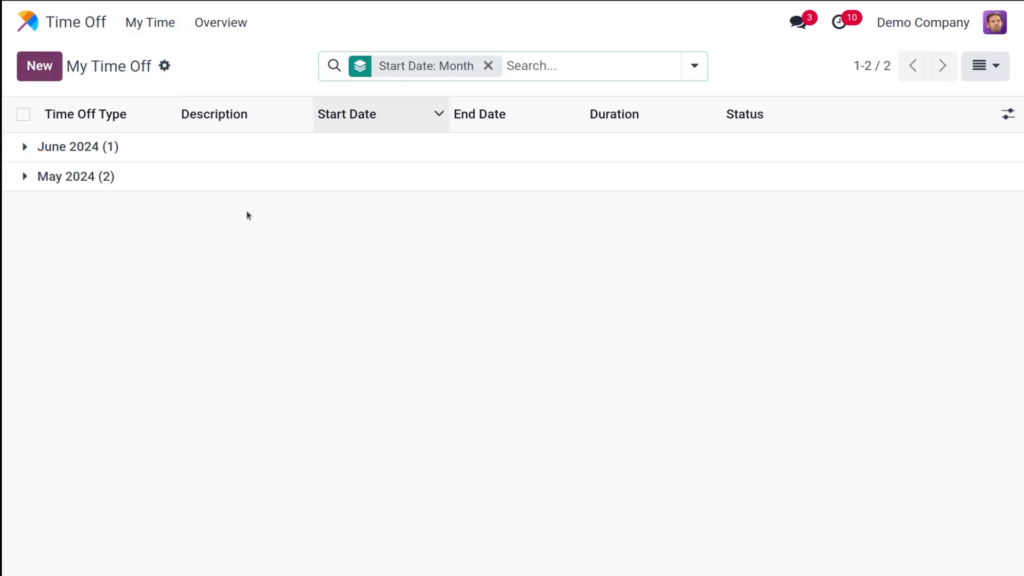
{"action": "left_click", "coordinate": [36, 175]}
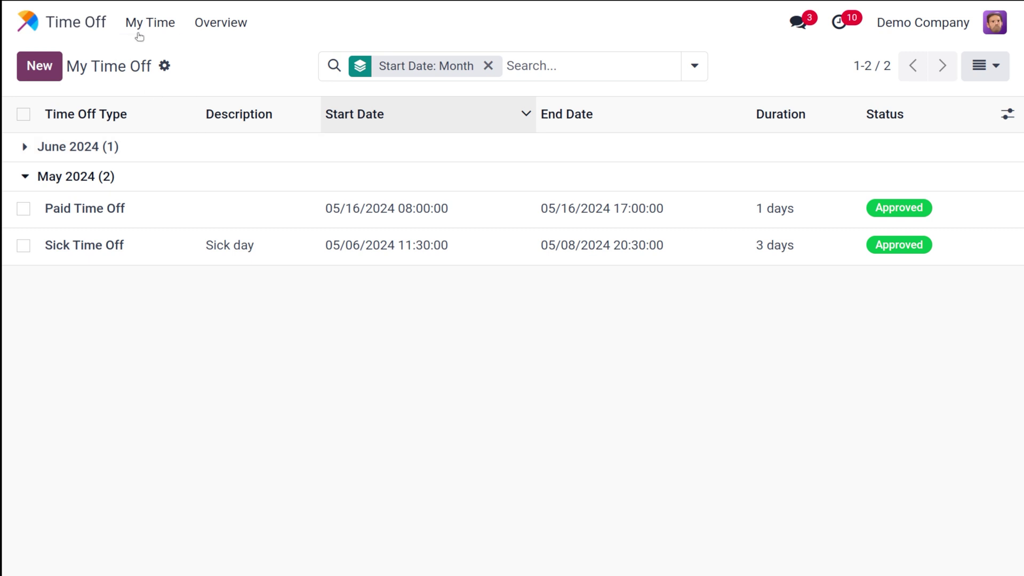
{"action": "left_click", "coordinate": [195, 26]}
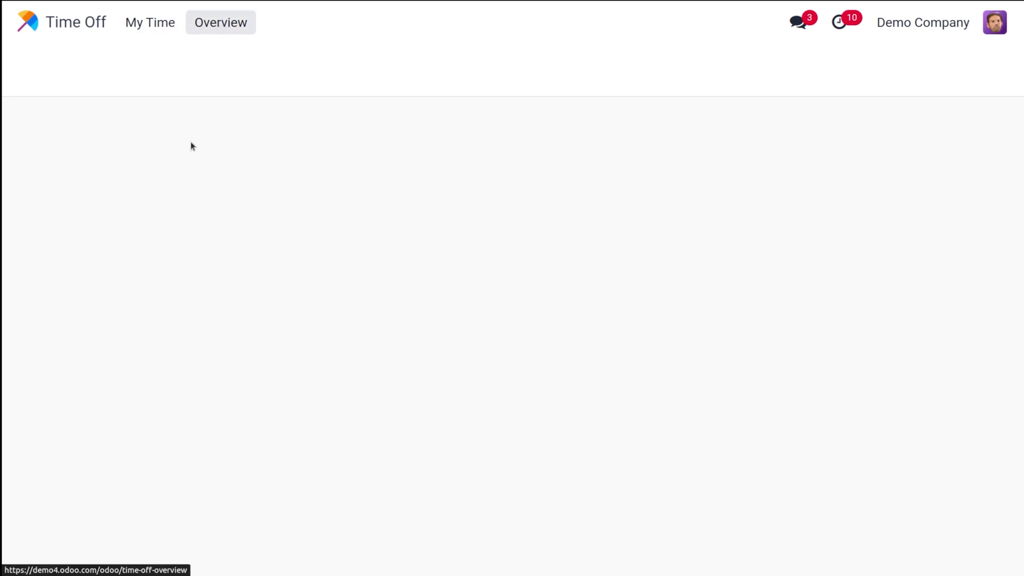
Step: Return to the apps screen, reopen Time Off via 'tim', and go to My Allocations
{"action": "left_click", "coordinate": [102, 28]}
{"action": "type", "text": "tim"}
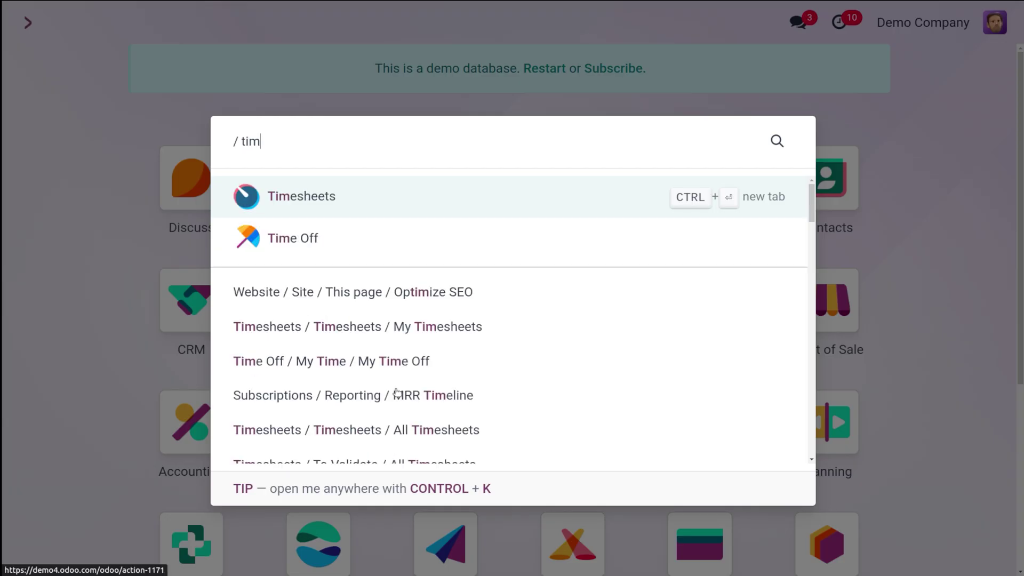
{"action": "left_click", "coordinate": [357, 247]}
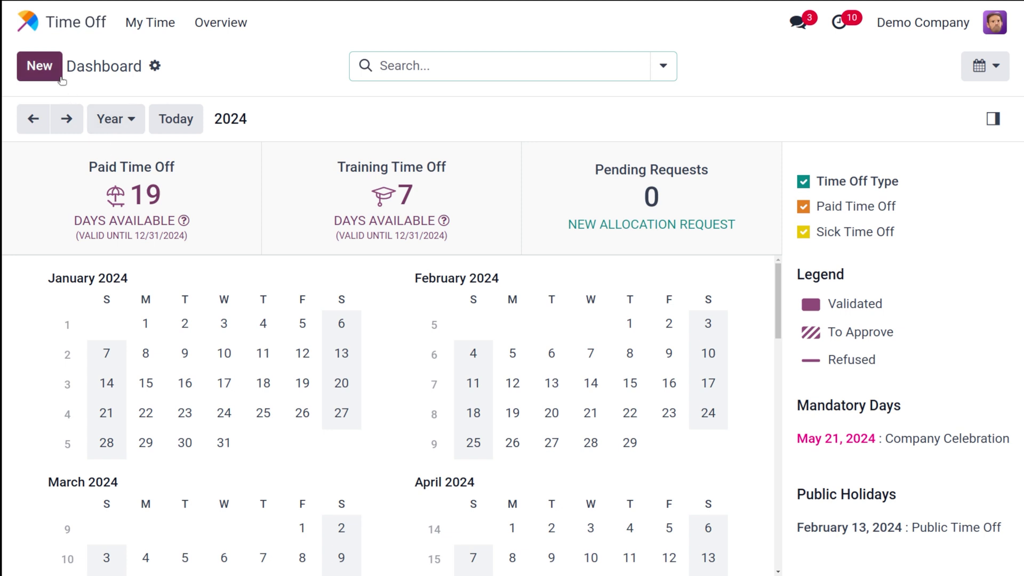
{"action": "left_click", "coordinate": [150, 22]}
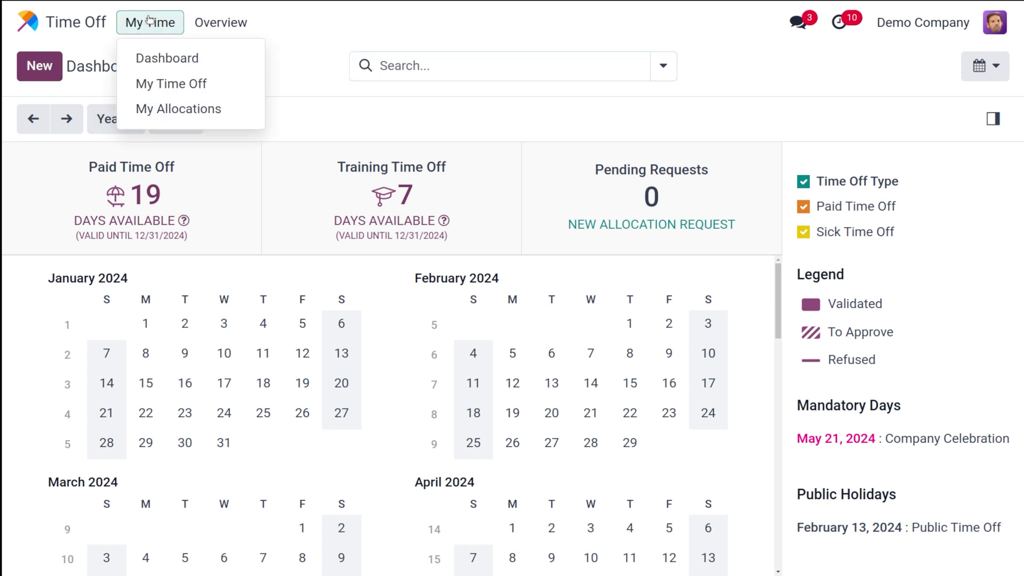
{"action": "left_click", "coordinate": [153, 108]}
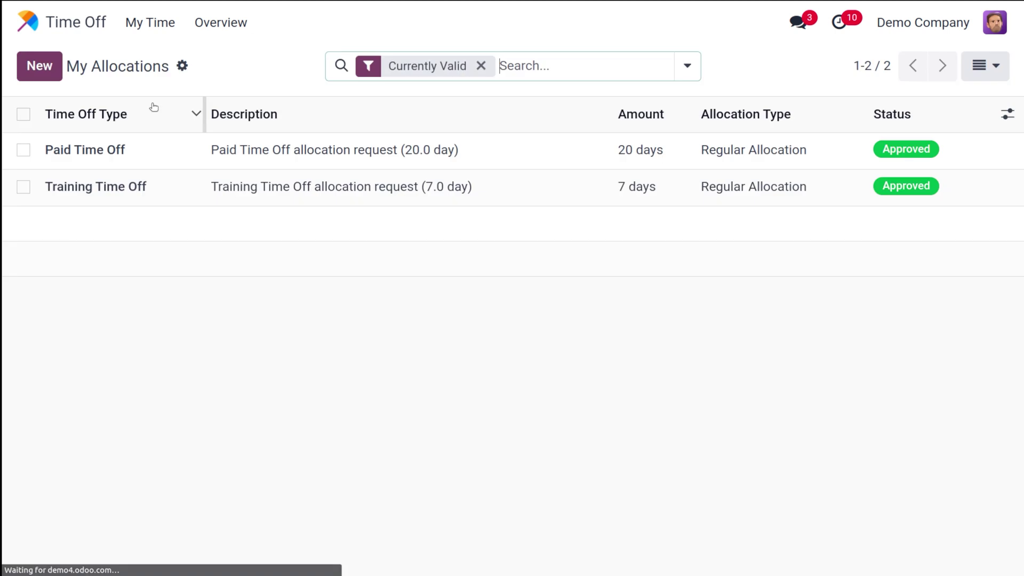
Step: Start a new allocation request with Compensatory Days as the time off type
{"action": "left_click", "coordinate": [49, 74]}
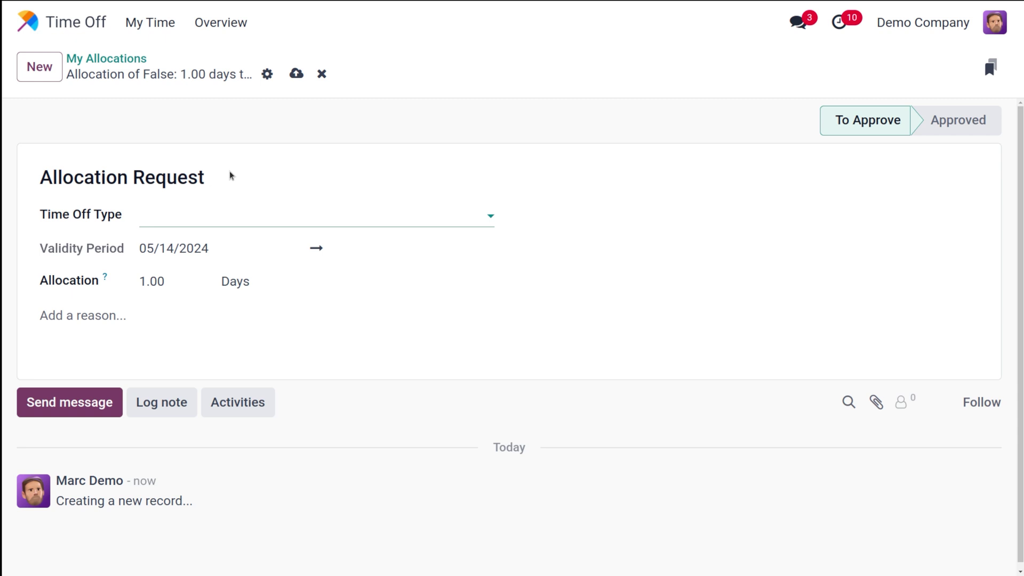
{"action": "left_click", "coordinate": [137, 322]}
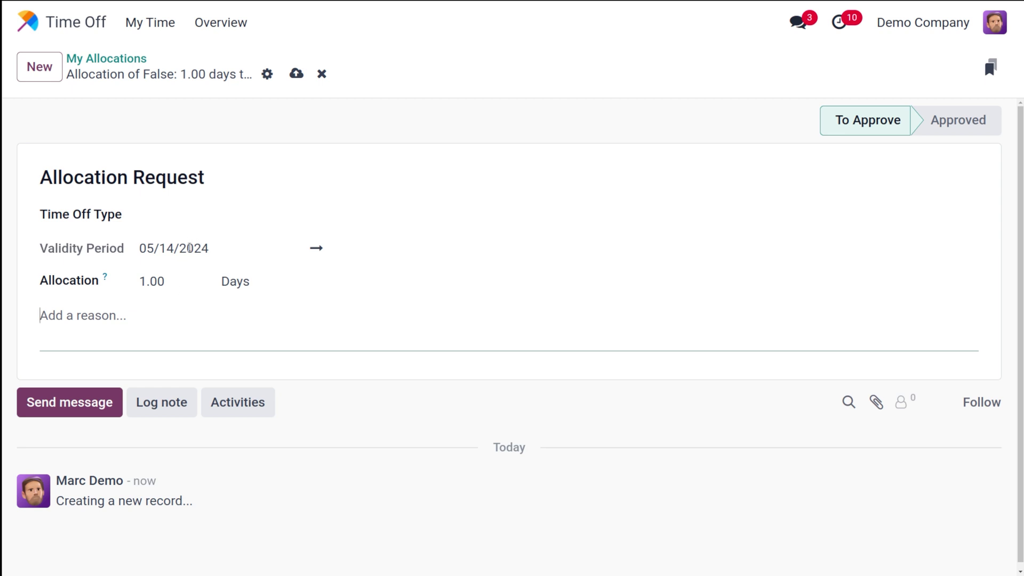
{"action": "left_click", "coordinate": [371, 249]}
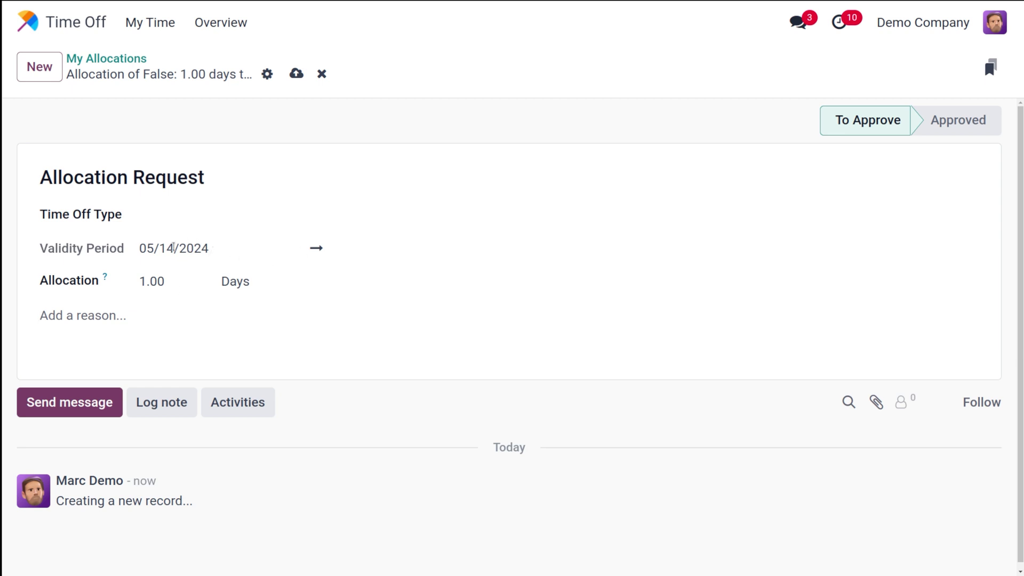
{"action": "left_click", "coordinate": [150, 209]}
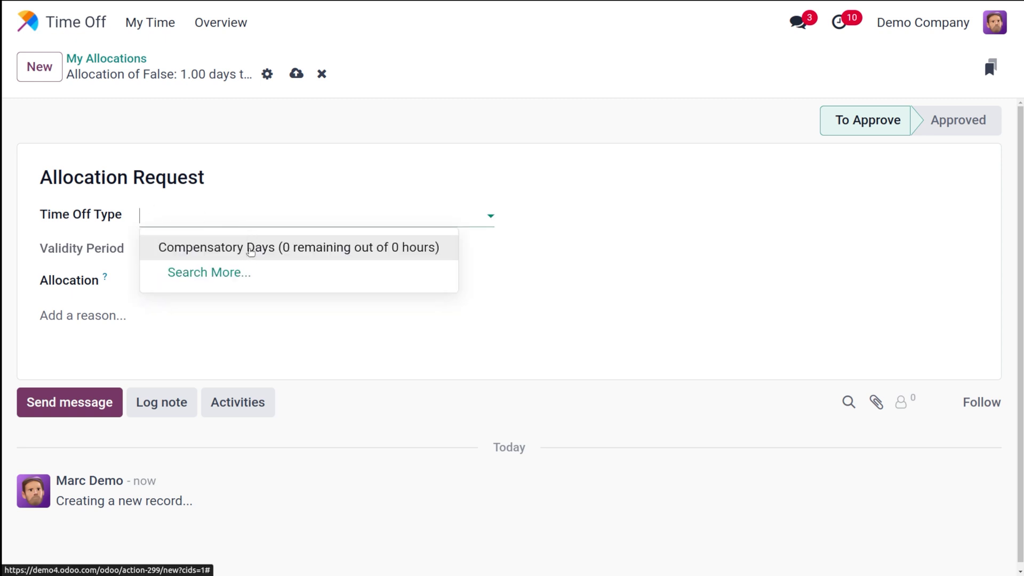
{"action": "left_click", "coordinate": [250, 251]}
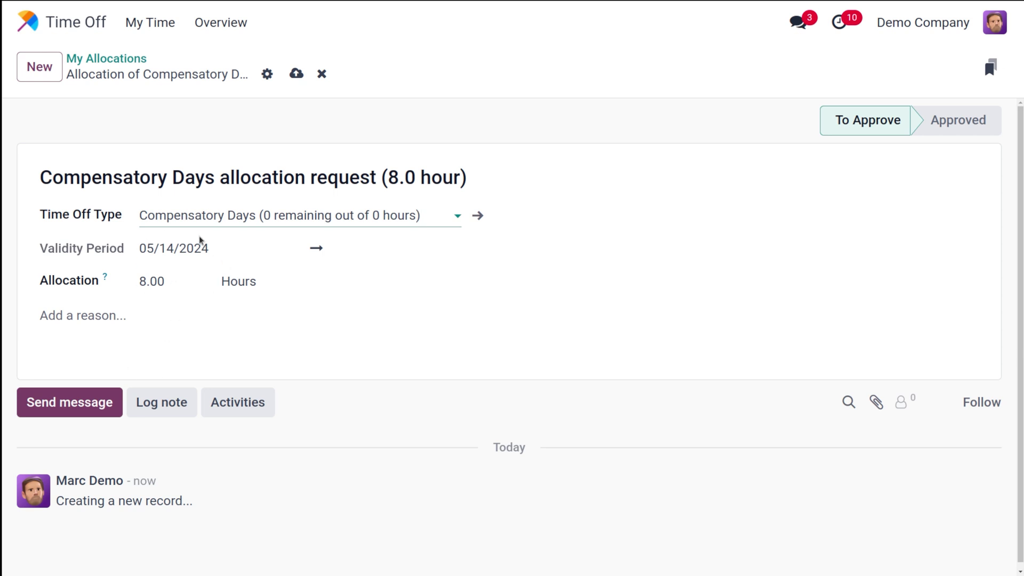
{"action": "left_click", "coordinate": [414, 253]}
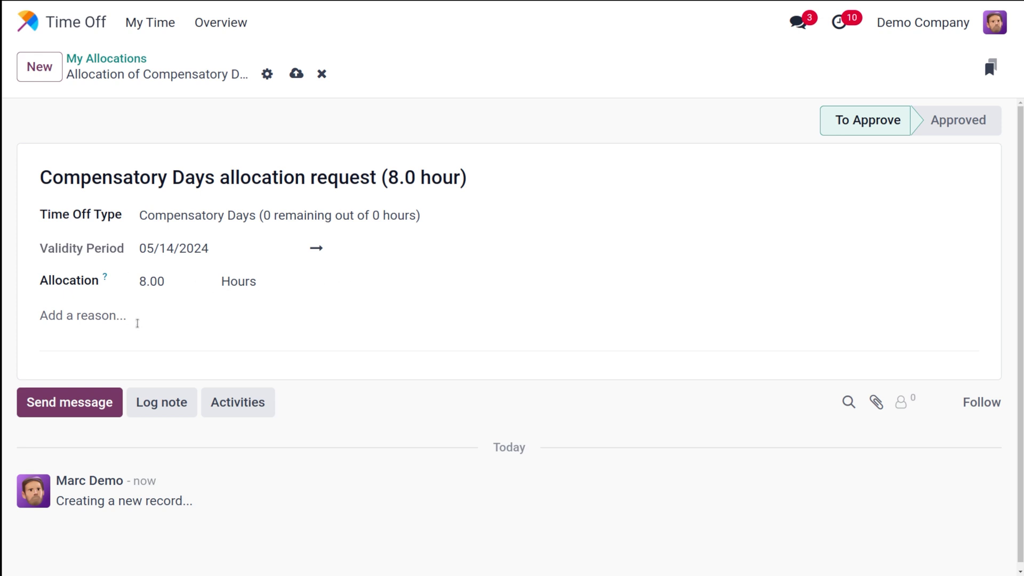
Step: Change the allocation amount from 8 to 24 hours
{"action": "left_click", "coordinate": [171, 282]}
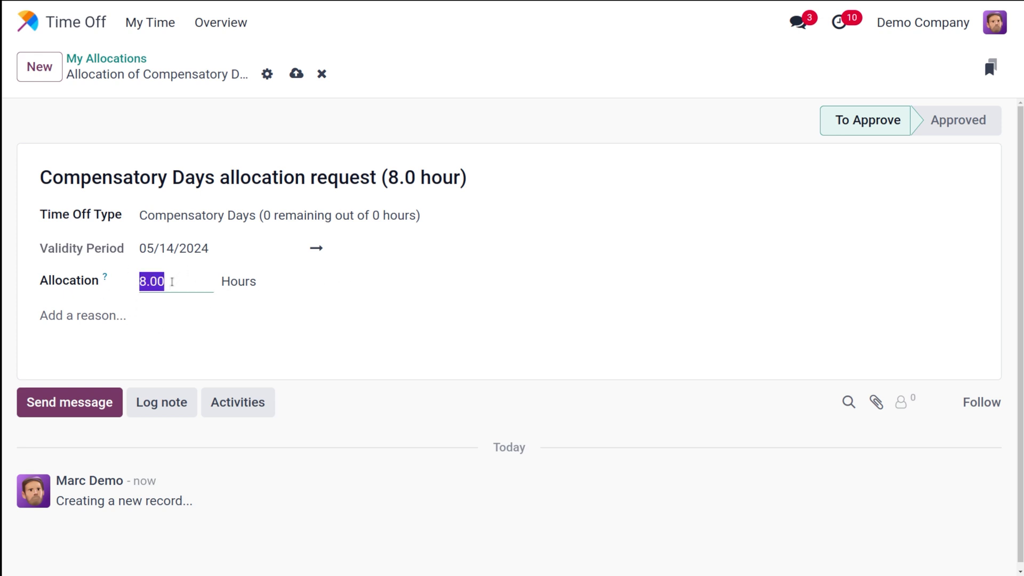
{"action": "type", "text": "24"}
{"action": "left_click", "coordinate": [193, 357]}
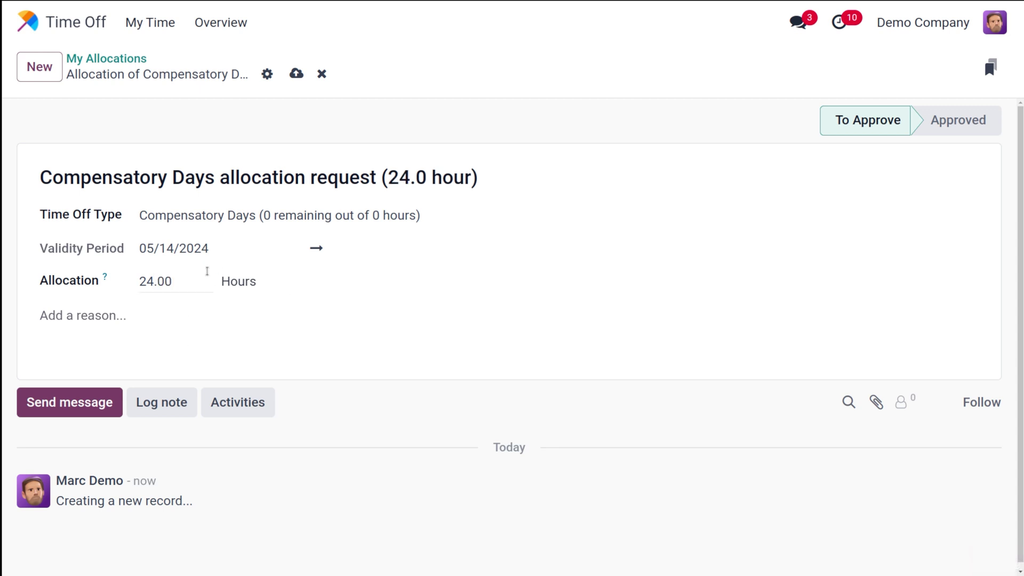
{"action": "mouse_move", "coordinate": [106, 279]}
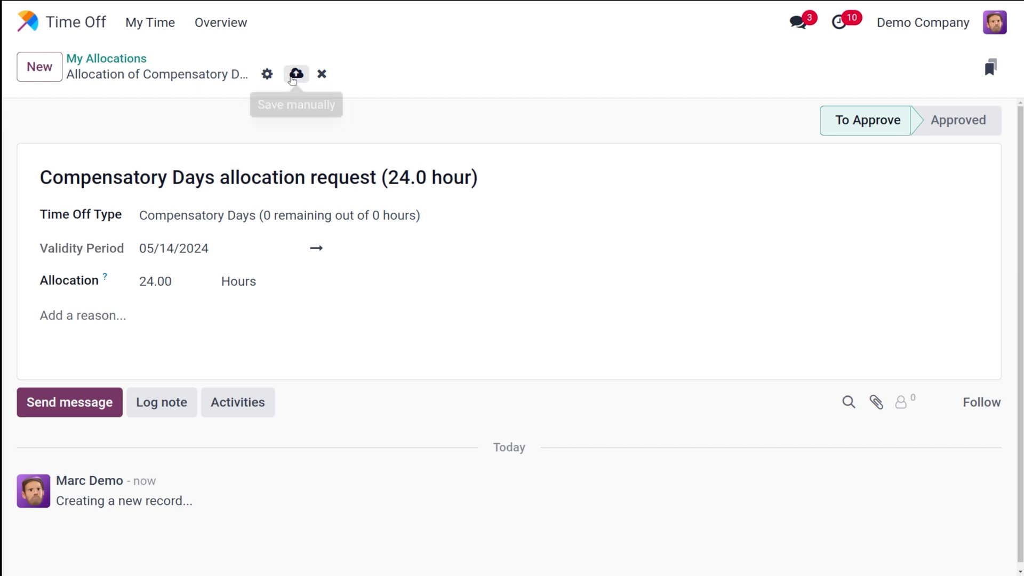
Step: Save the 24-hour Compensatory Days request and review the planned Allocation Approval in the chatter
{"action": "left_click", "coordinate": [294, 74]}
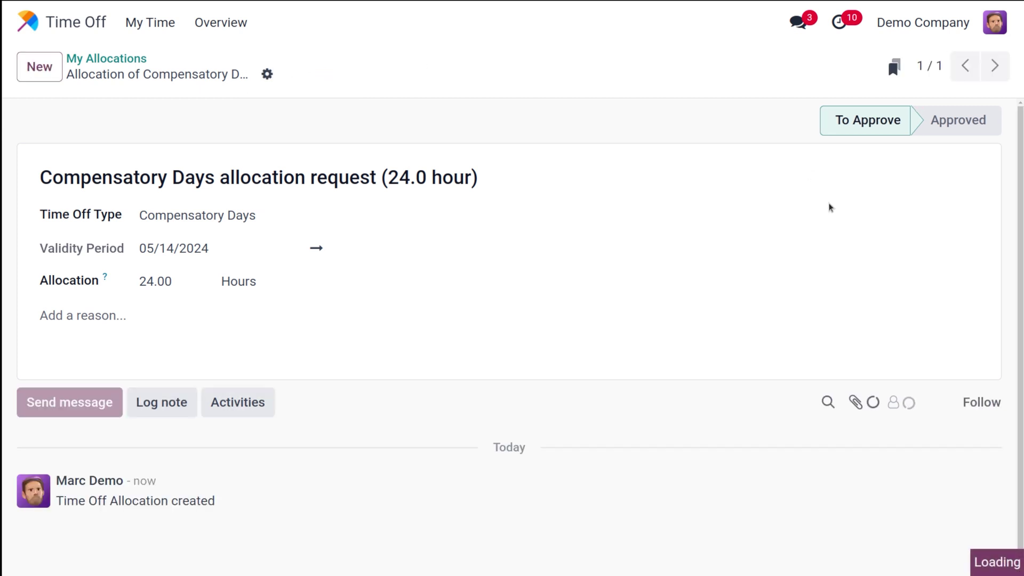
{"action": "mouse_move", "coordinate": [859, 129]}
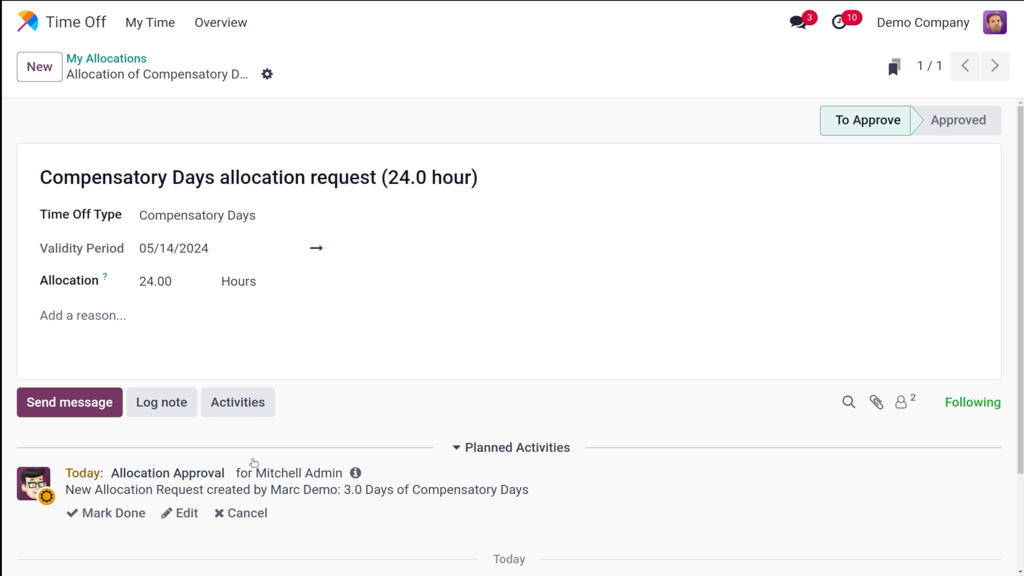
{"action": "scroll", "coordinate": [283, 506], "scroll_direction": "down", "scroll_amount": 2}
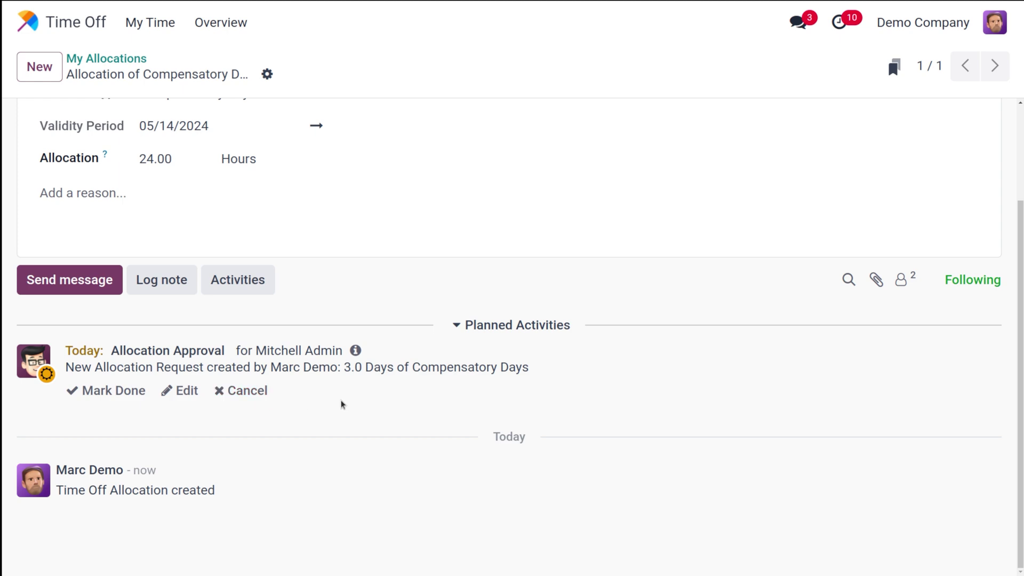
{"action": "scroll", "coordinate": [343, 405], "scroll_direction": "up", "scroll_amount": 2}
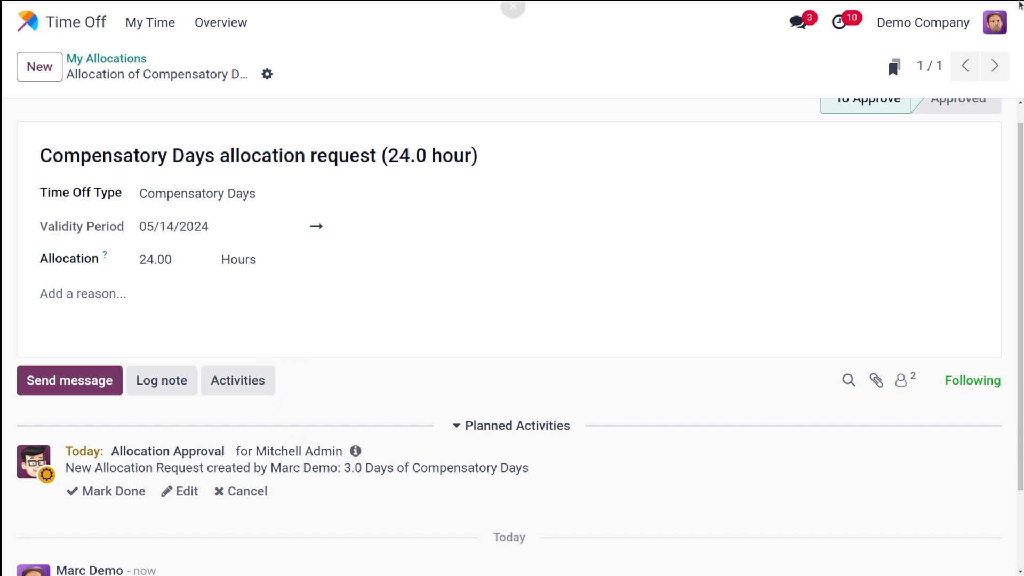
Step: Log out of the employee account, sign in as administrator, and open Time Off
{"action": "left_click", "coordinate": [996, 24]}
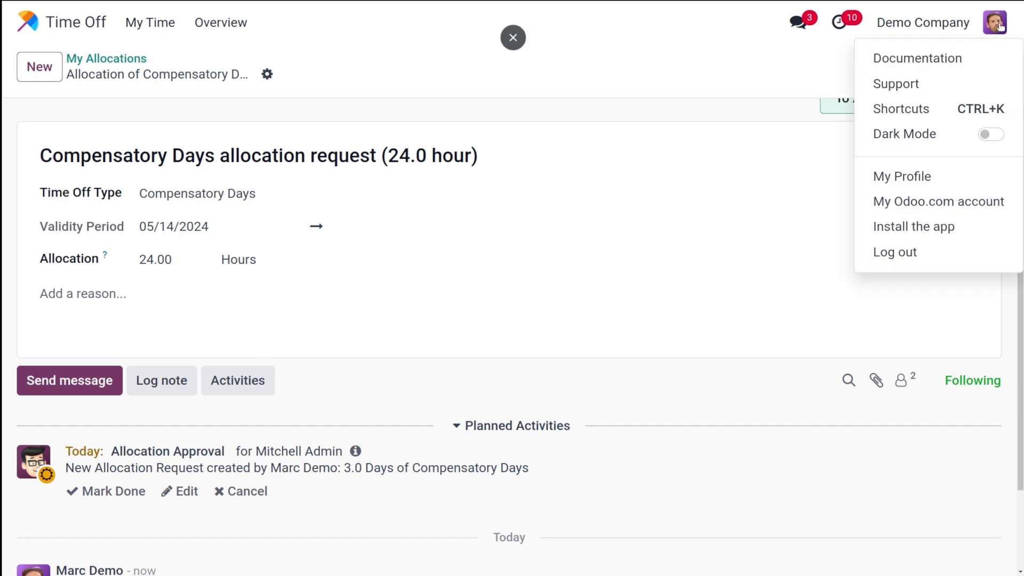
{"action": "left_click", "coordinate": [905, 254]}
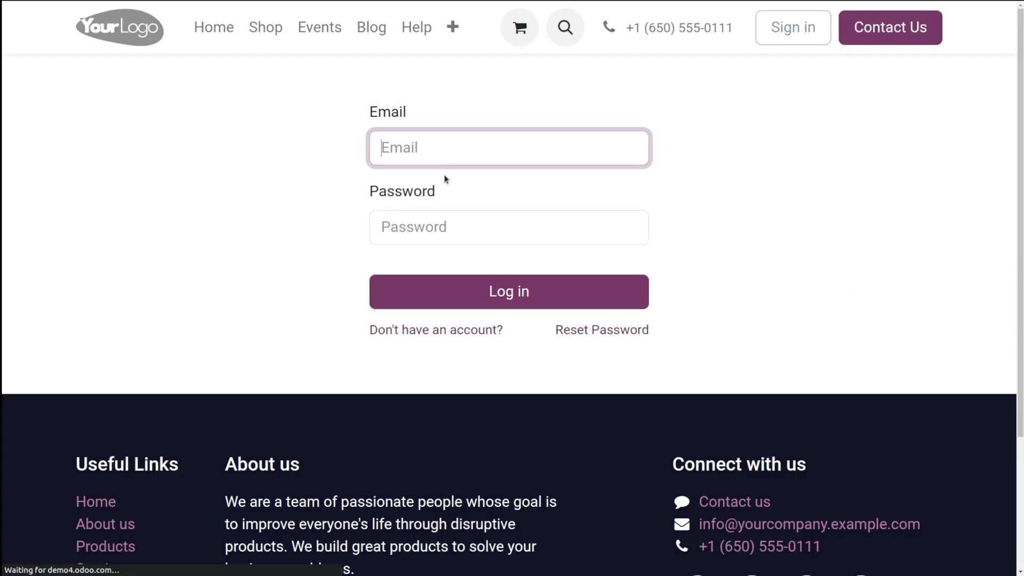
{"action": "left_click", "coordinate": [443, 148]}
{"action": "left_click", "coordinate": [467, 219]}
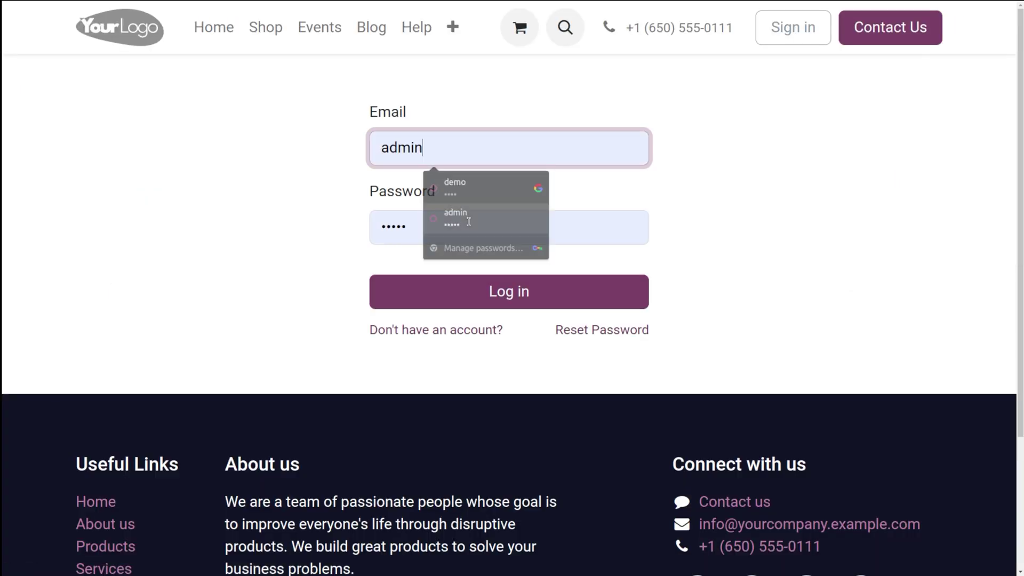
{"action": "left_click", "coordinate": [472, 292]}
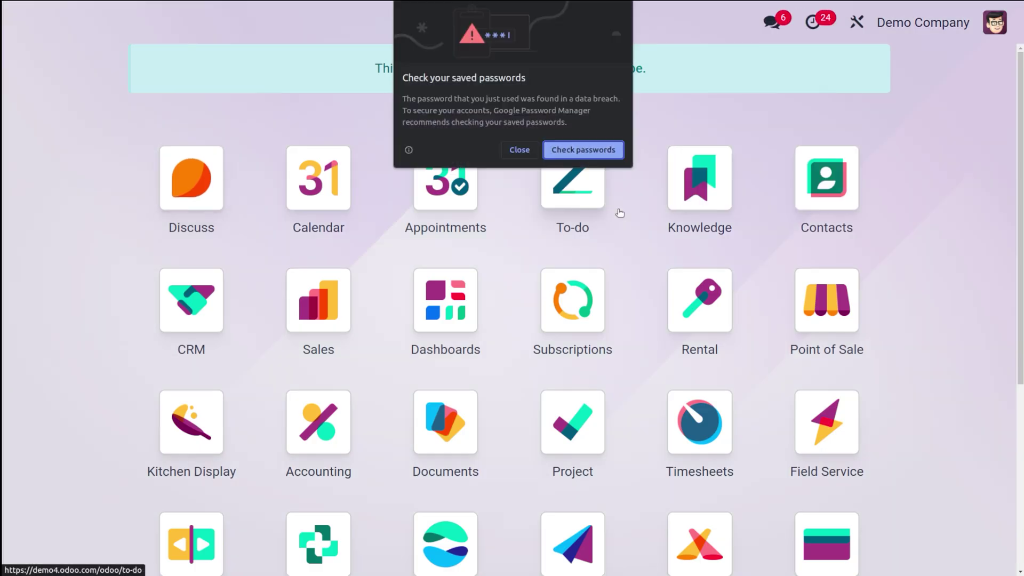
{"action": "left_click", "coordinate": [516, 150]}
{"action": "type", "text": "t"}
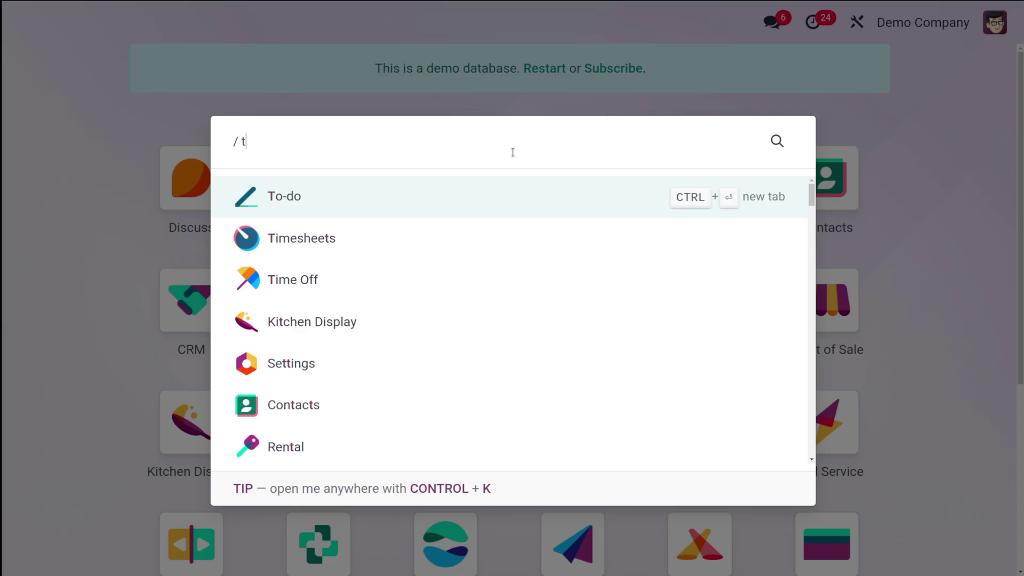
{"action": "type", "text": "i"}
{"action": "left_click", "coordinate": [354, 241]}
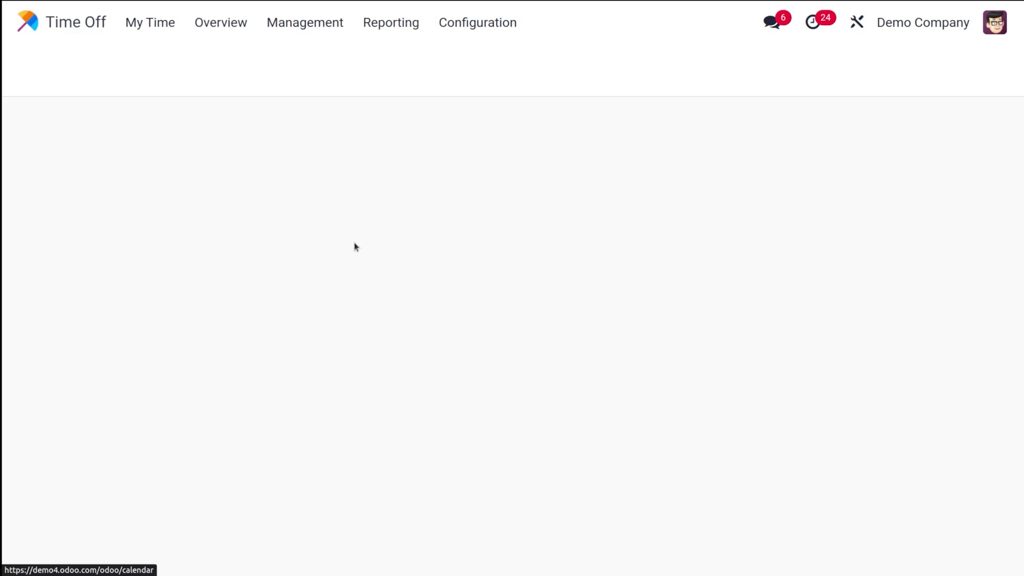
Step: Validate the employee's 24-hour Compensatory Days request in Management > Allocations
{"action": "left_click", "coordinate": [311, 23]}
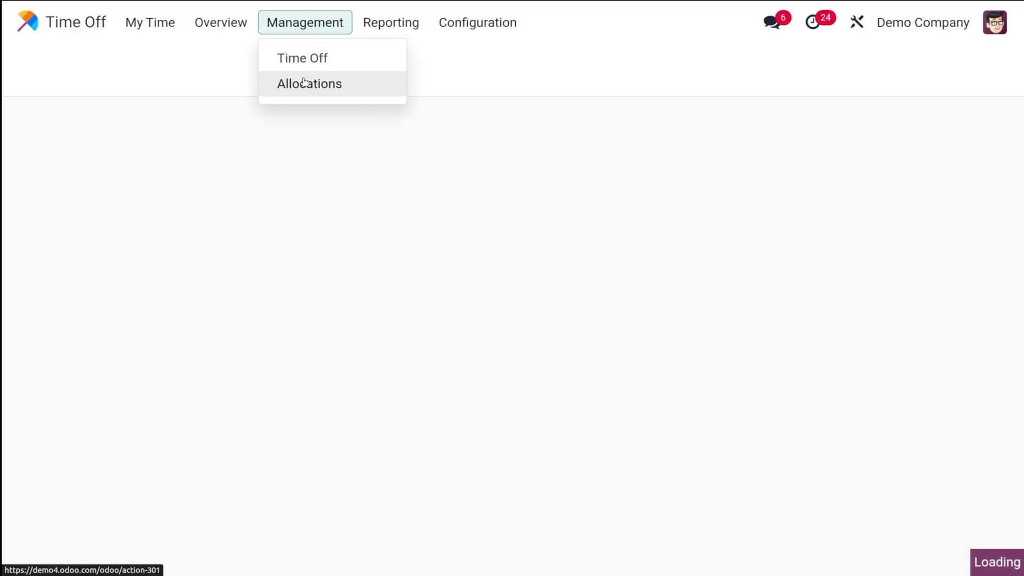
{"action": "left_click", "coordinate": [304, 84]}
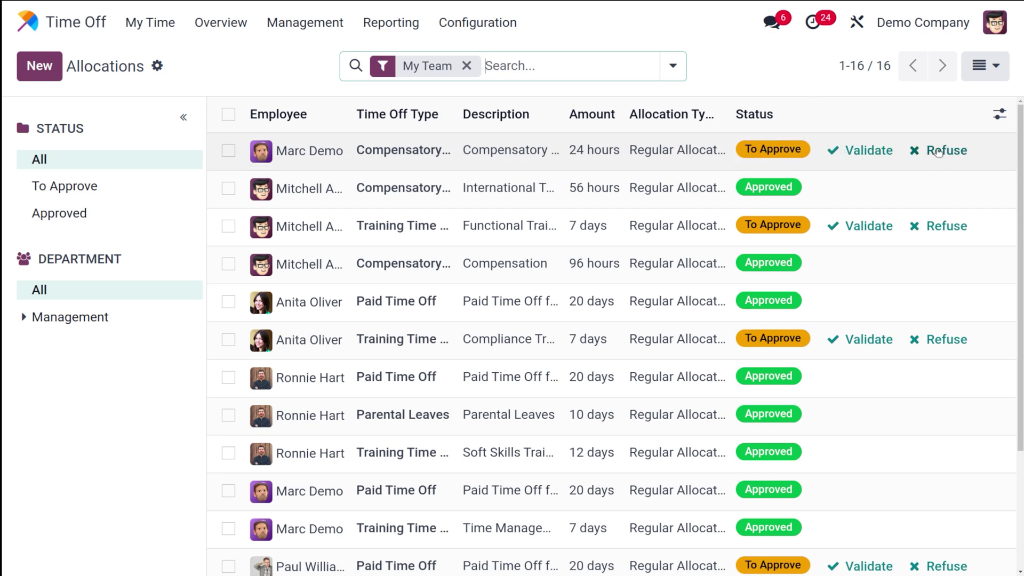
{"action": "left_click", "coordinate": [876, 150]}
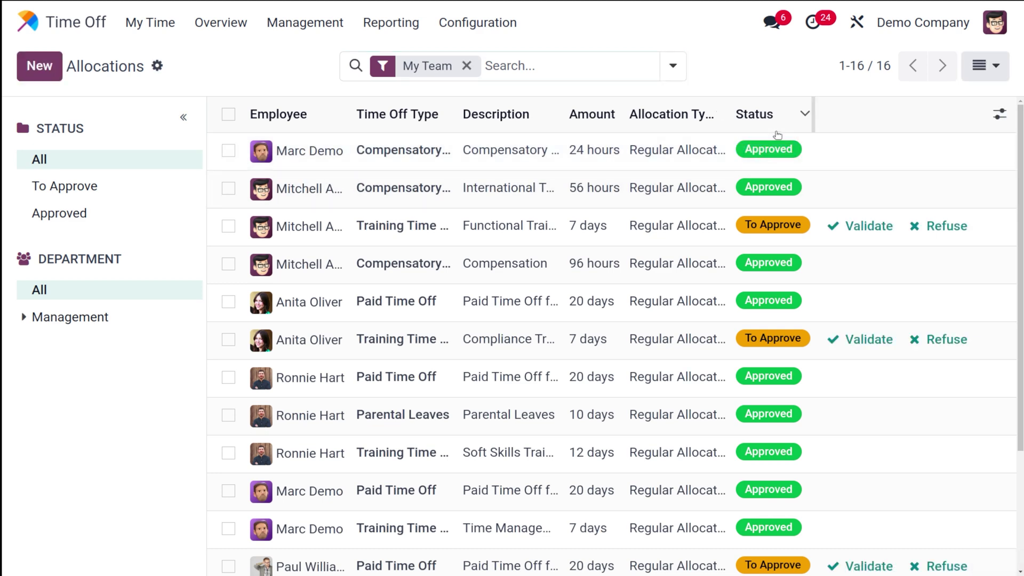
{"action": "left_click", "coordinate": [992, 20]}
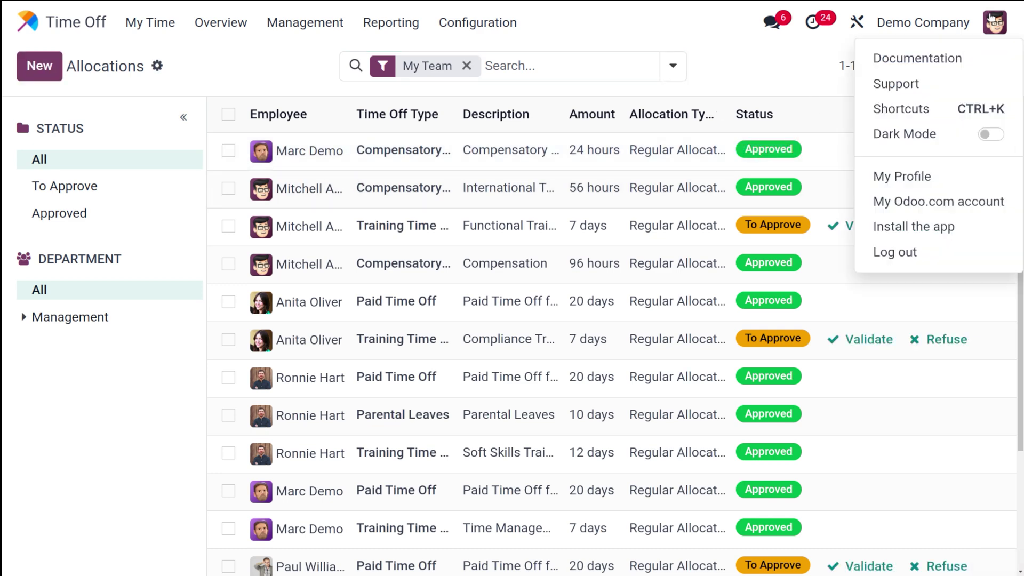
Step: Sign out of the administrator account and sign back in as the employee
{"action": "left_click", "coordinate": [888, 259]}
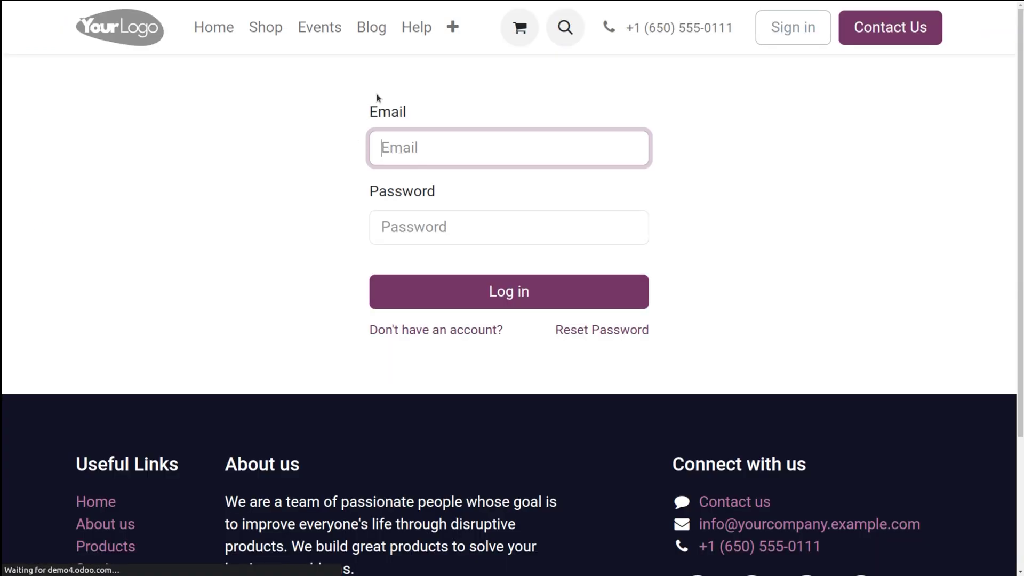
{"action": "left_click", "coordinate": [423, 140]}
{"action": "left_click", "coordinate": [480, 231]}
{"action": "left_click", "coordinate": [472, 278]}
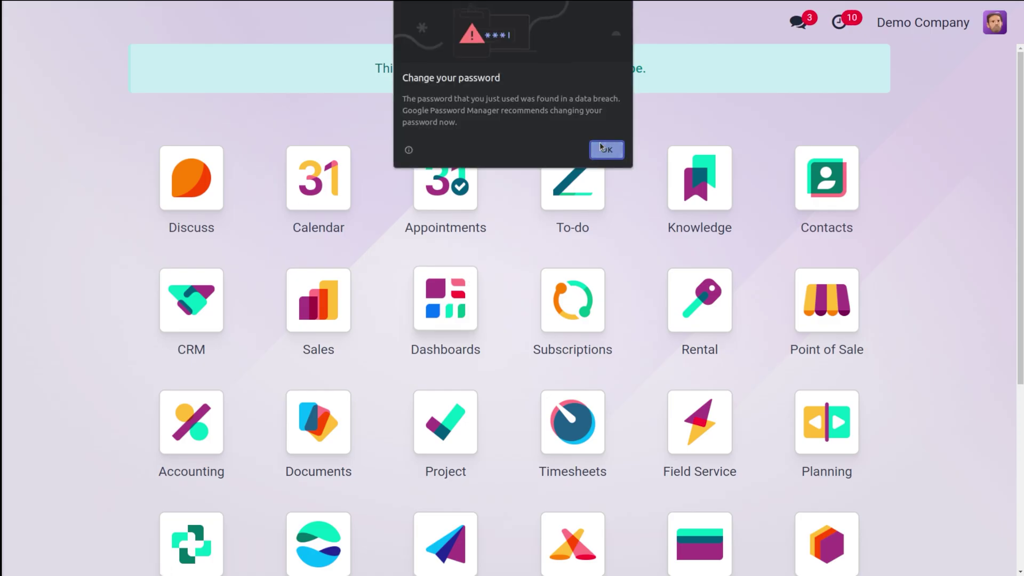
{"action": "left_click", "coordinate": [600, 147]}
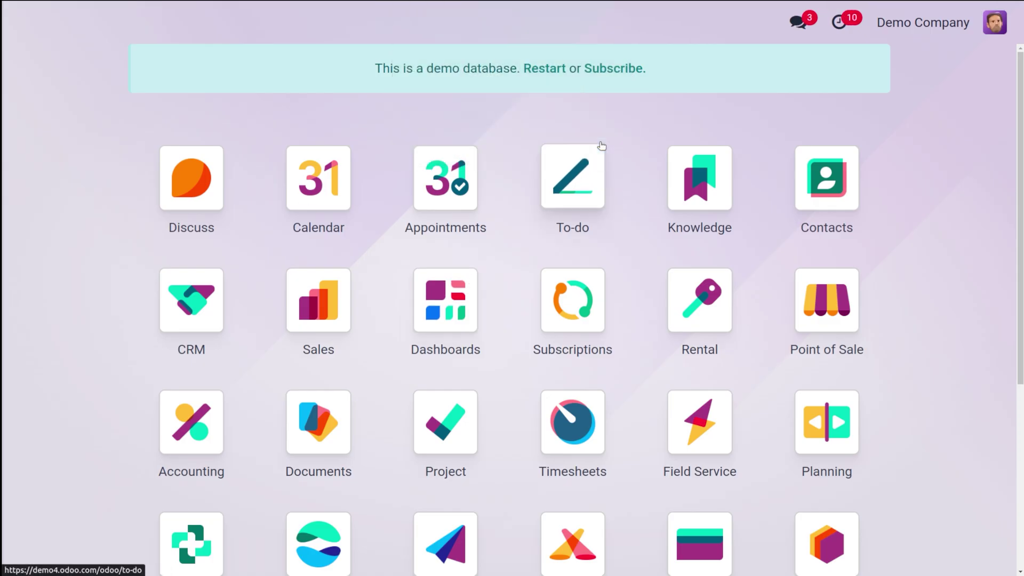
Step: Open Time Off and list My Allocations, including the 24-hour Compensatory Days allocation
{"action": "type", "text": "time"}
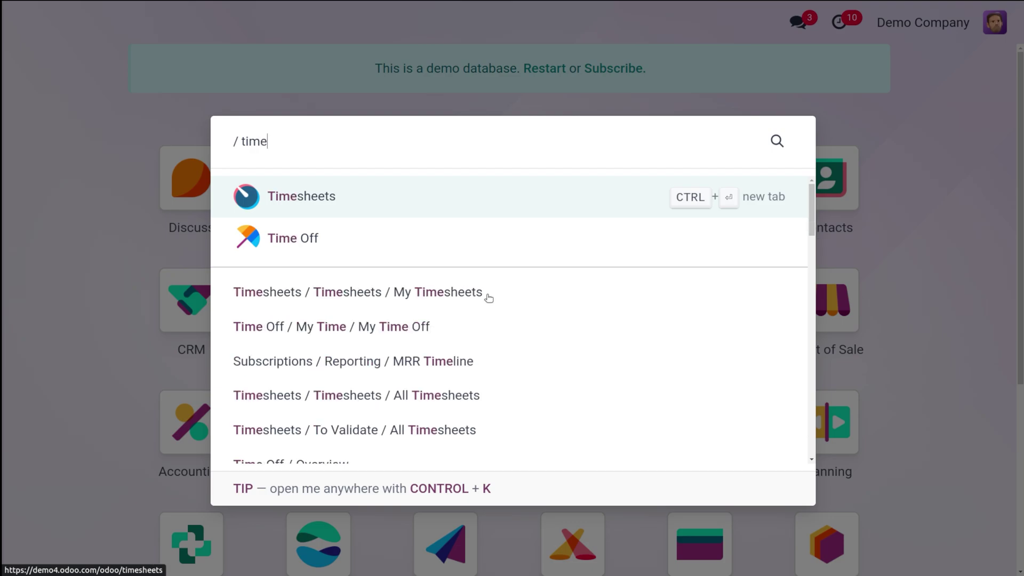
{"action": "left_click", "coordinate": [327, 256]}
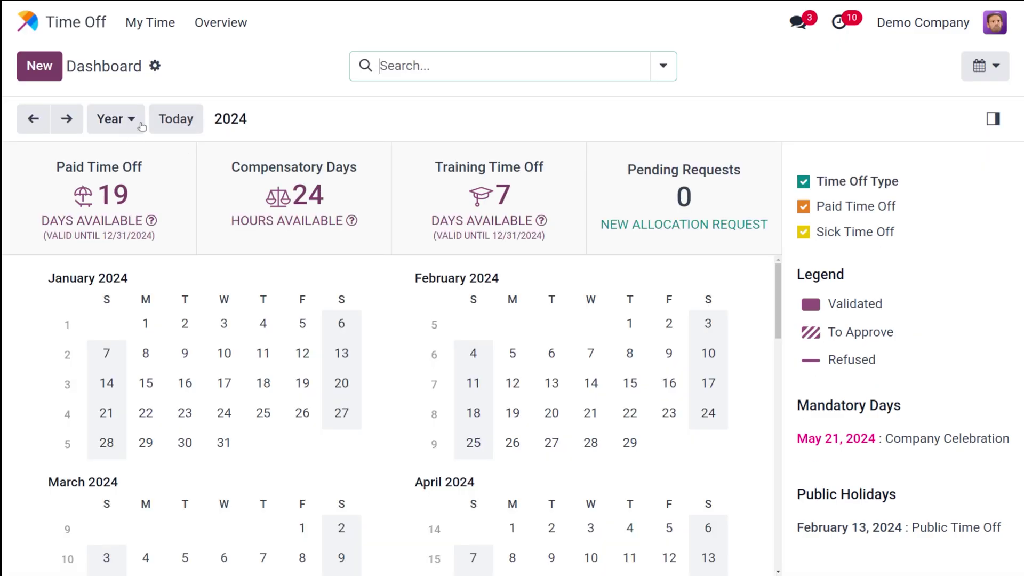
{"action": "left_click", "coordinate": [152, 30]}
{"action": "left_click", "coordinate": [177, 109]}
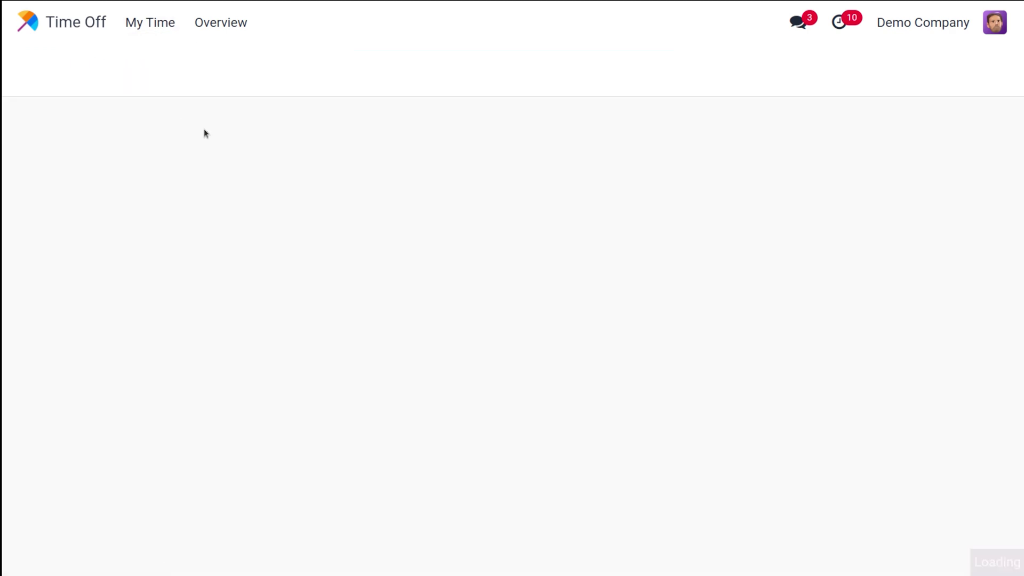